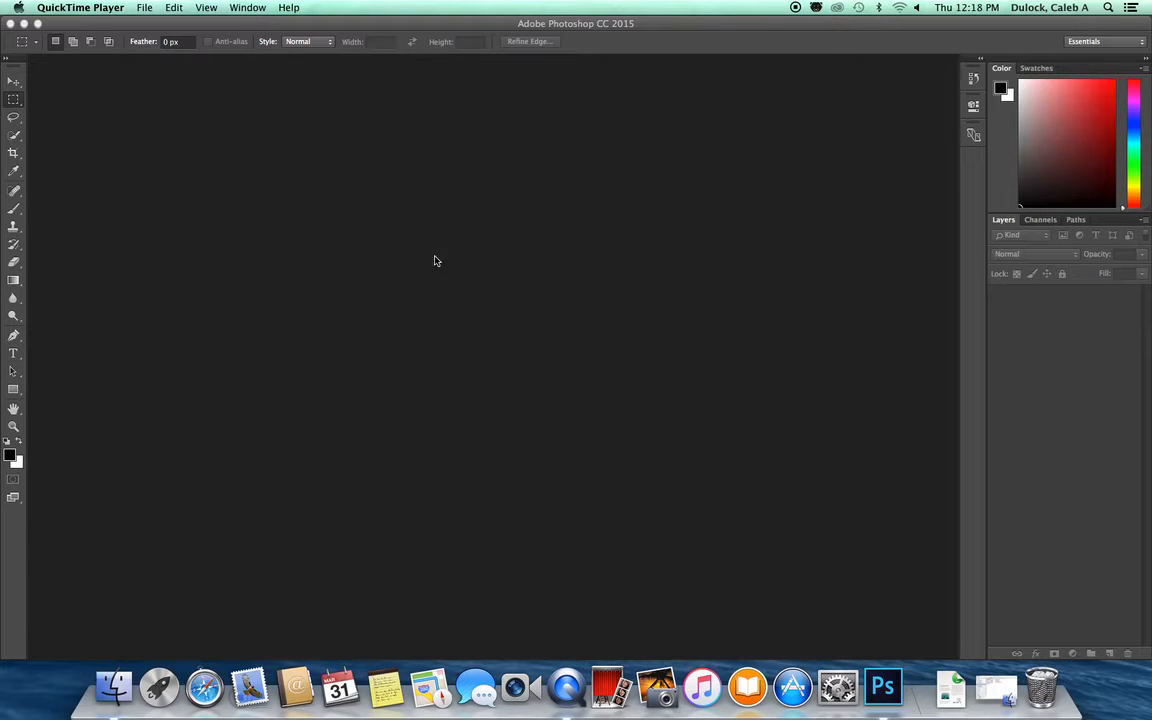
# Step: Start a new document and name it with the author's full name followed by _spring 2016_project 3_quadview
pyautogui.click(422, 29)
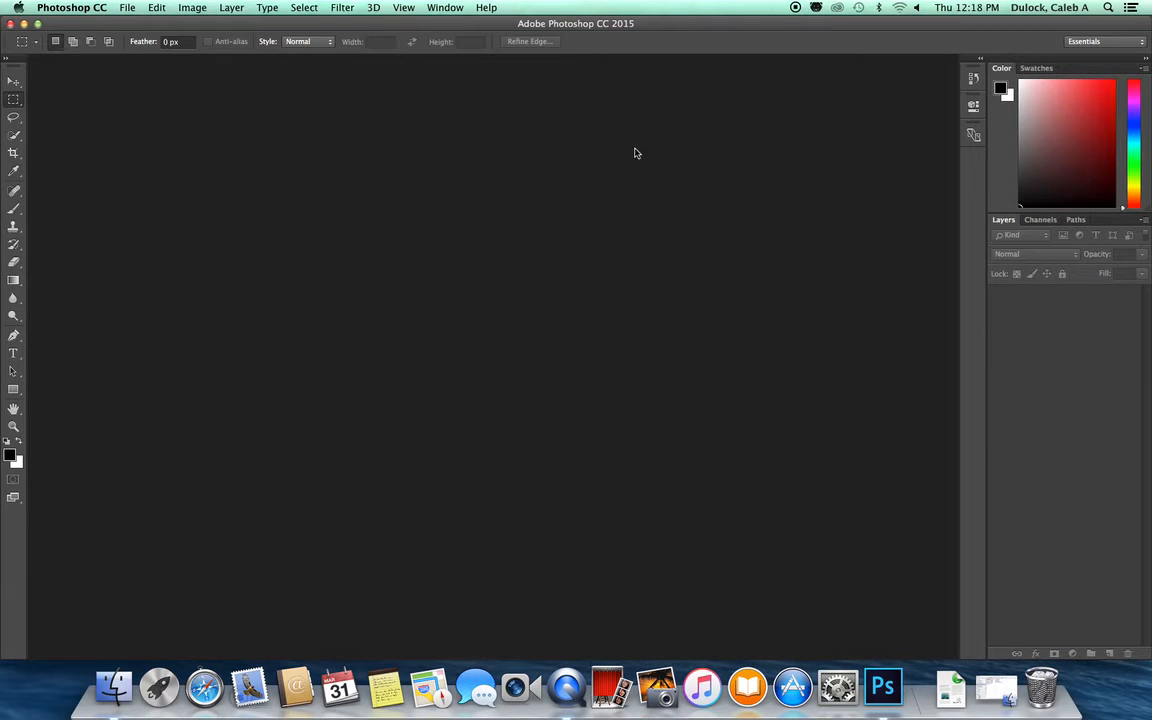
pyautogui.click(126, 8)
pyautogui.click(137, 25)
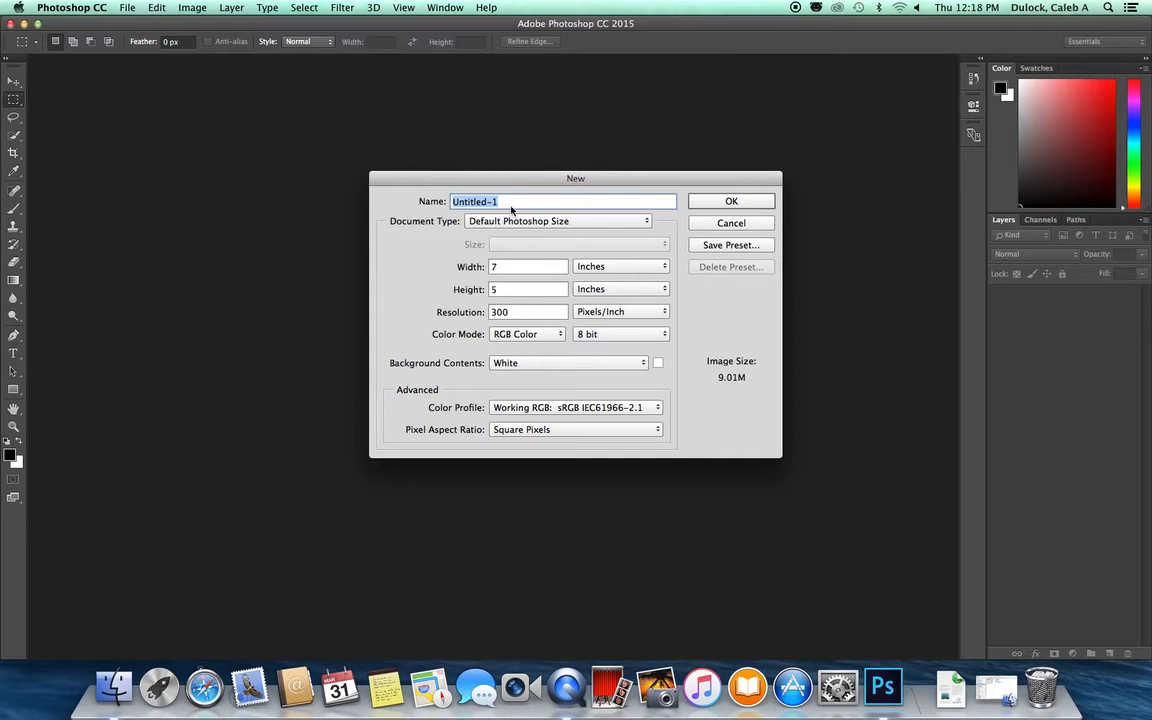
pyautogui.write('Caleb Dulock_')
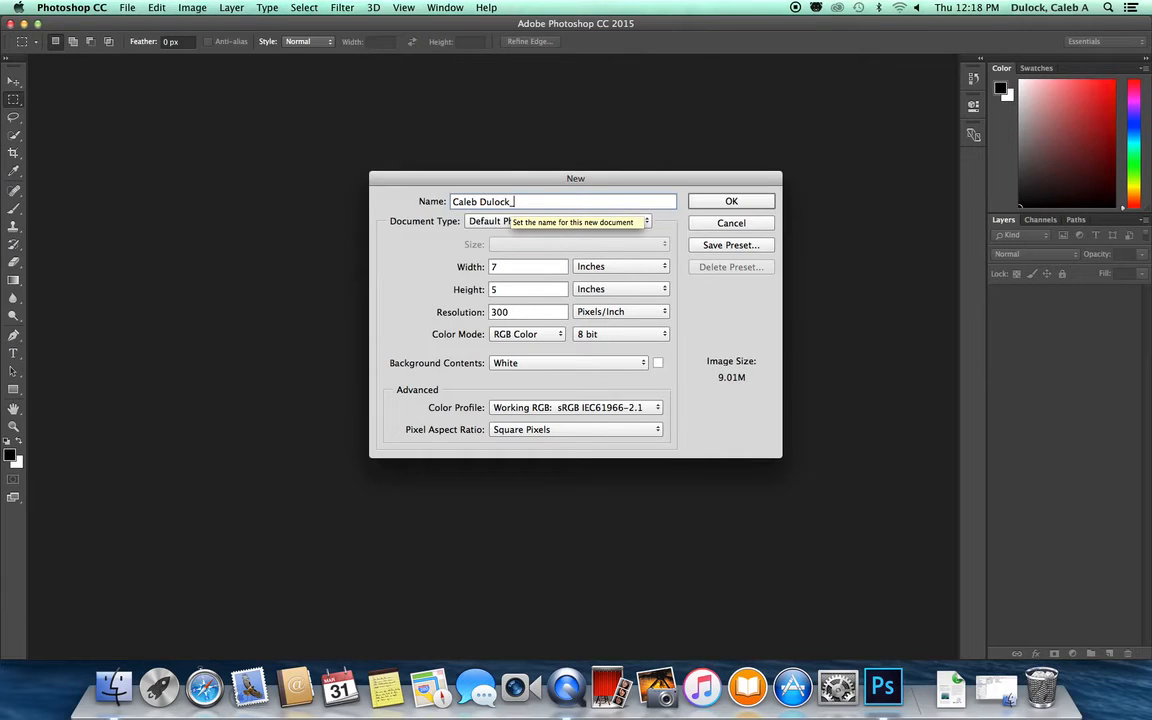
pyautogui.write('spring')
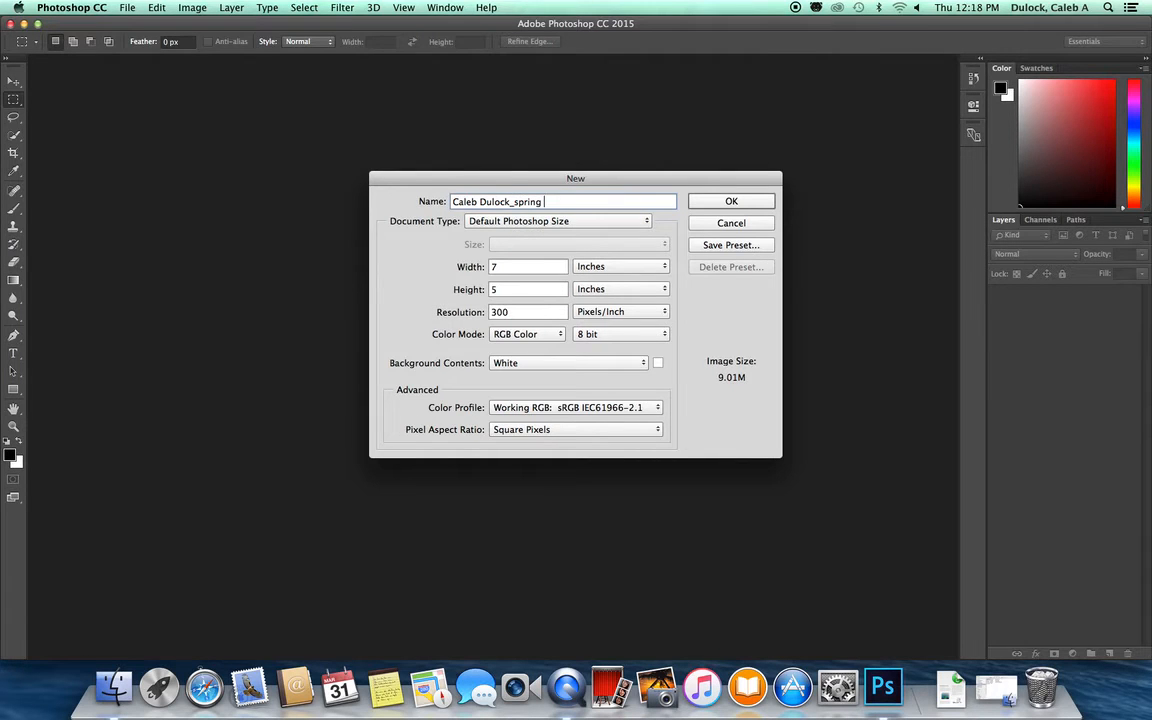
pyautogui.write(' 2016_project 3_quadview')
# Step: Set the new document's width to 11 inches and height to 8.5 inches
pyautogui.doubleClick(521, 266)
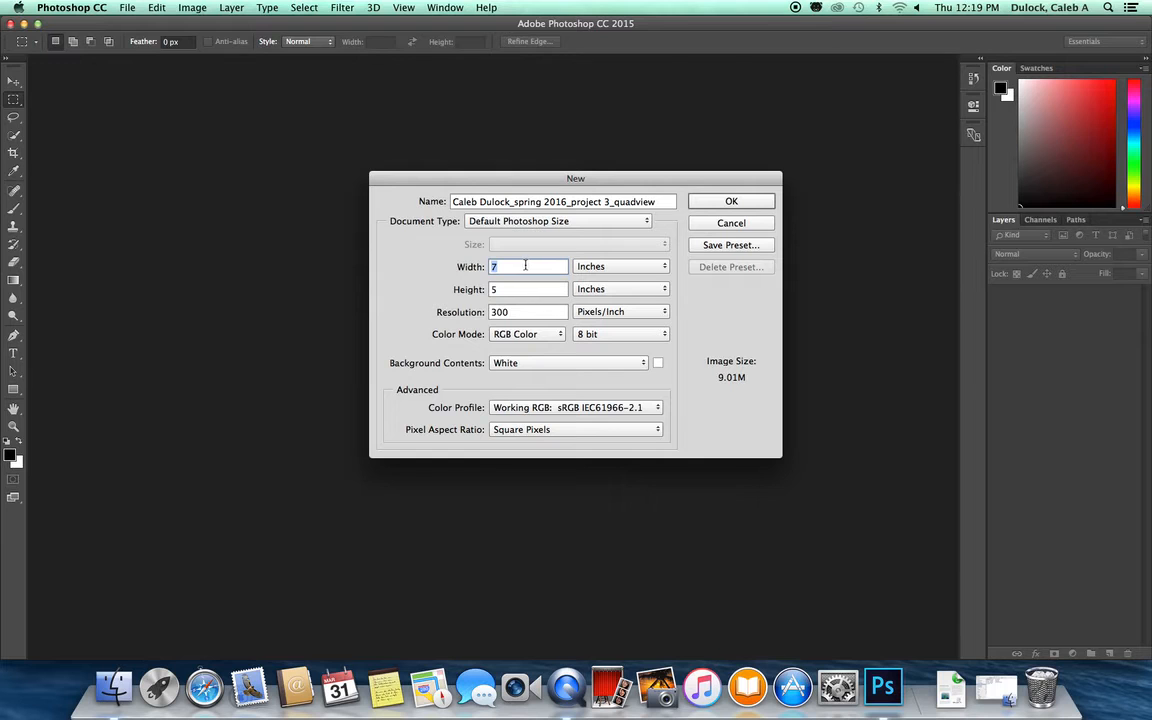
pyautogui.click(520, 266)
pyautogui.moveTo(502, 266); pyautogui.dragTo(488, 266)
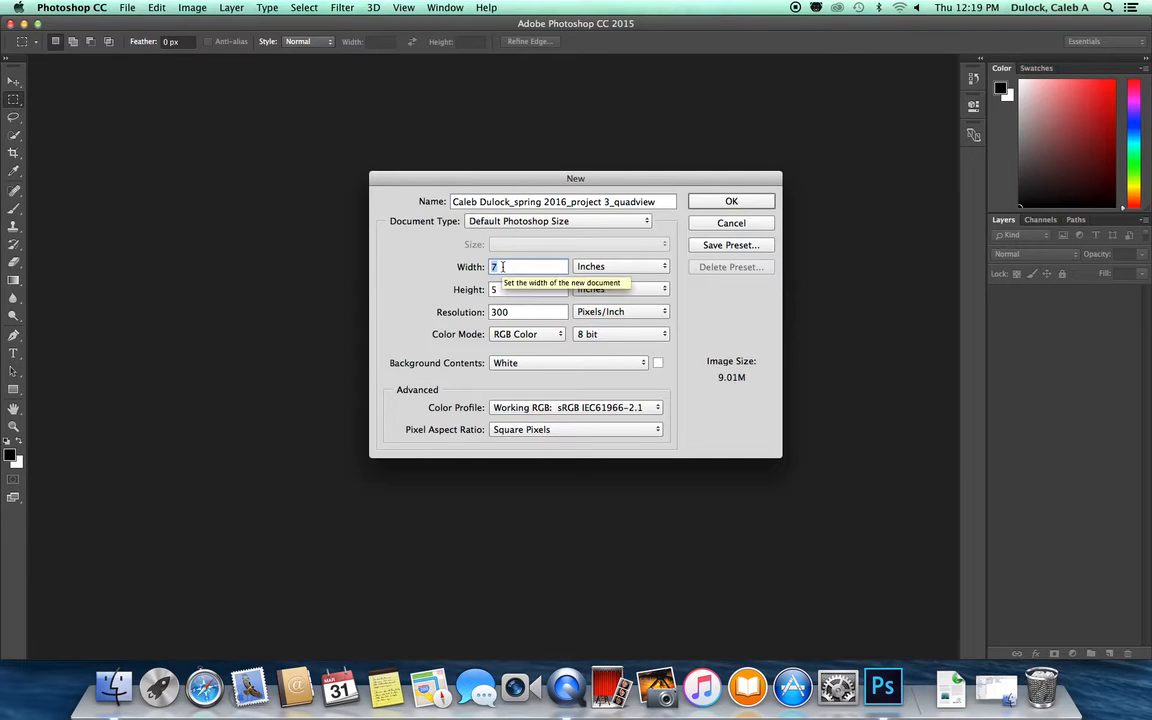
pyautogui.write('11')
pyautogui.click(504, 289)
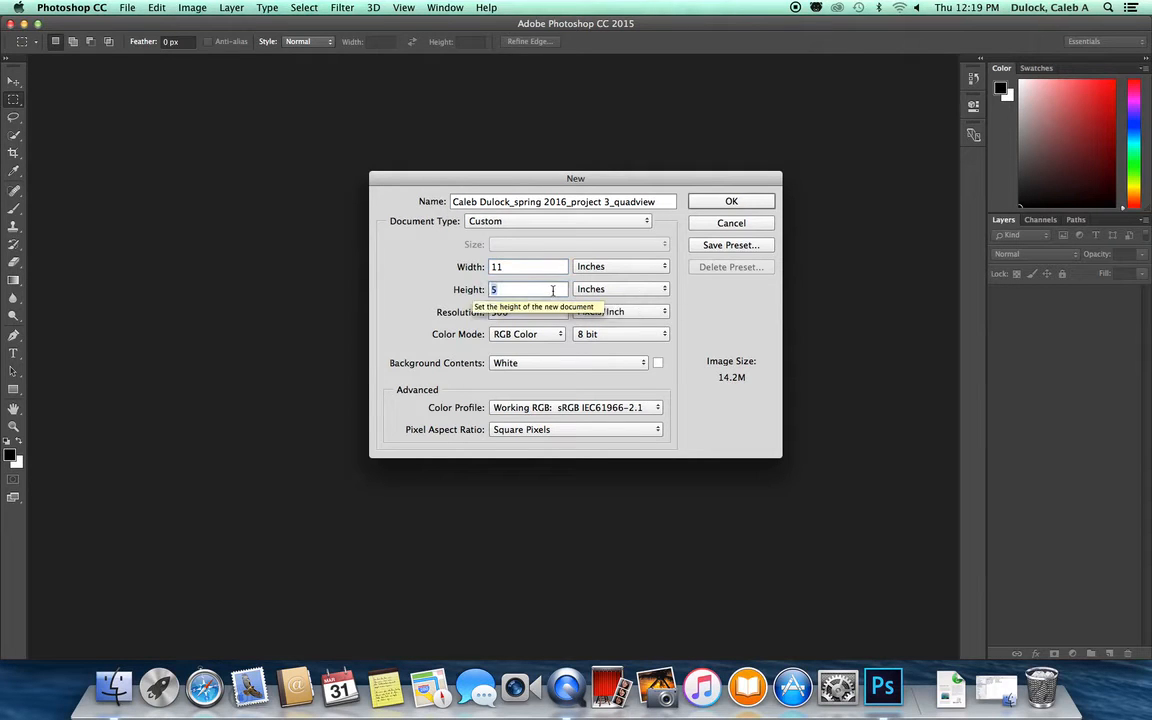
pyautogui.write('8.5')
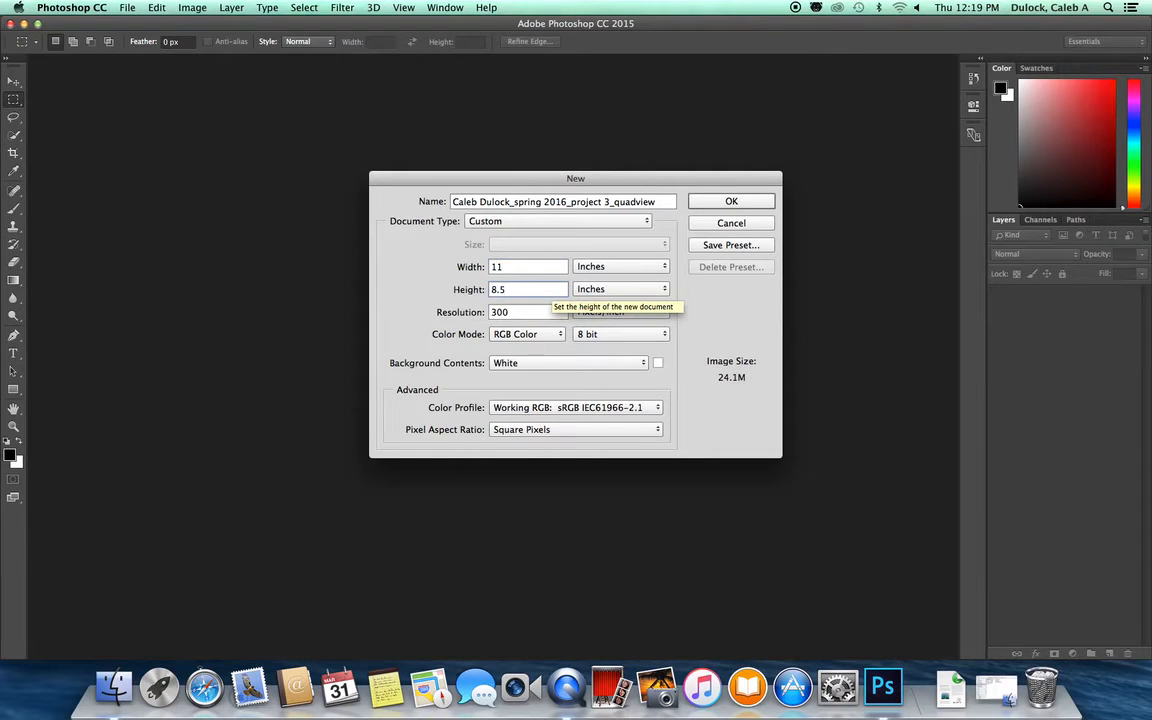
# Step: Set the resolution to 200 pixels/inch, create the document and dismiss the graphics warning
pyautogui.click(514, 311)
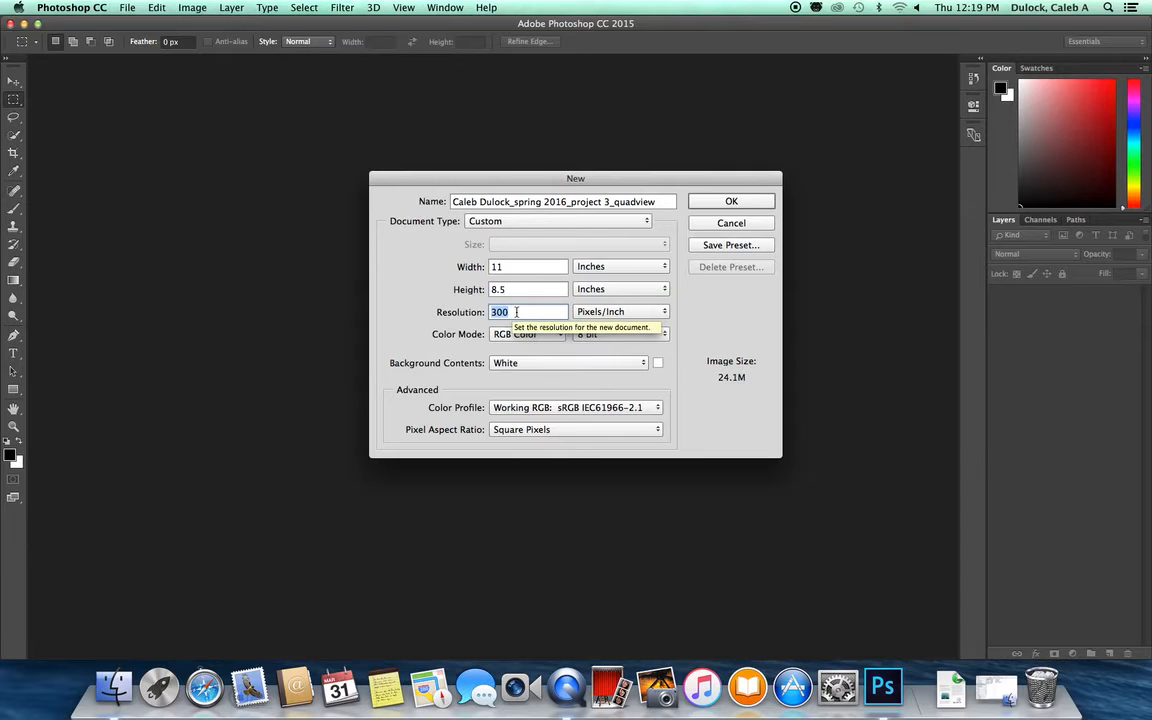
pyautogui.write('200')
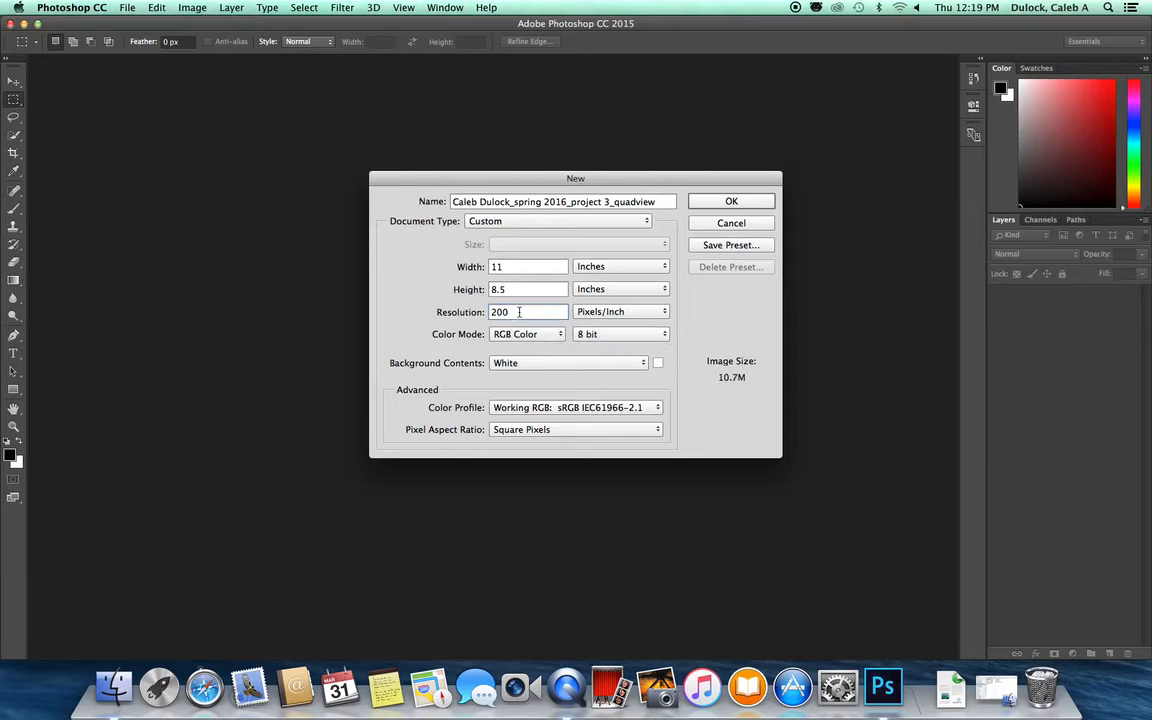
pyautogui.doubleClick(520, 312)
pyautogui.click(532, 290)
pyautogui.click(522, 311)
pyautogui.click(520, 290)
pyautogui.click(516, 312)
pyautogui.click(532, 313)
pyautogui.click(716, 204)
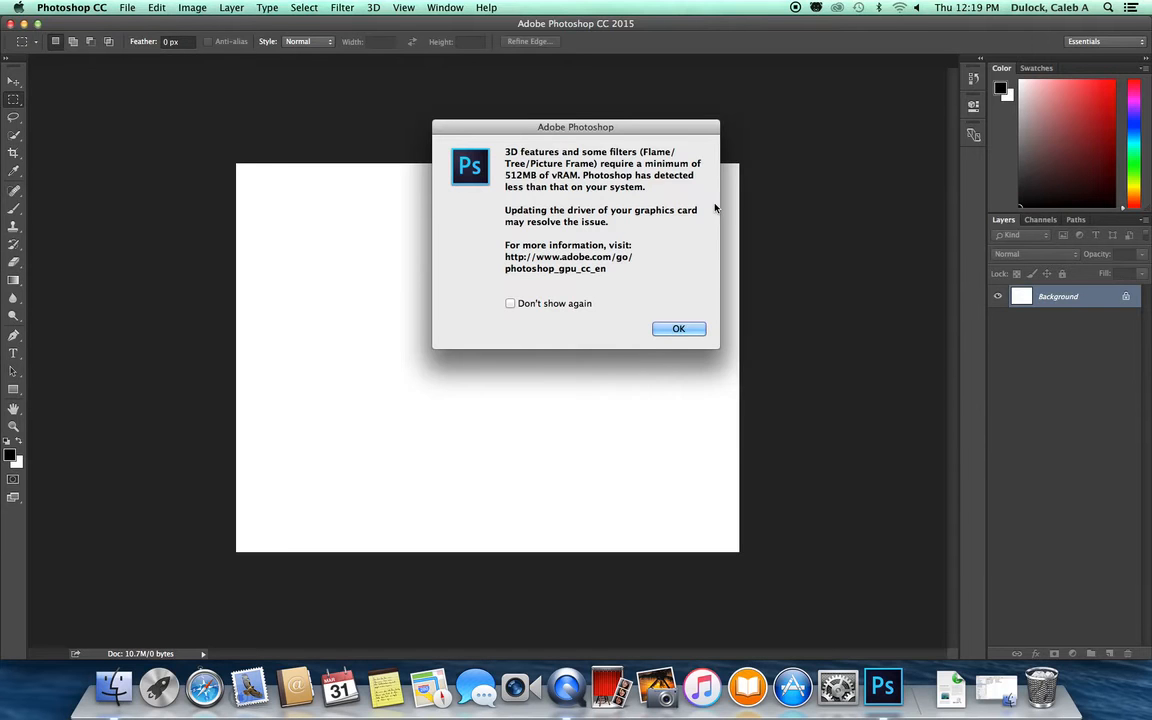
pyautogui.click(680, 327)
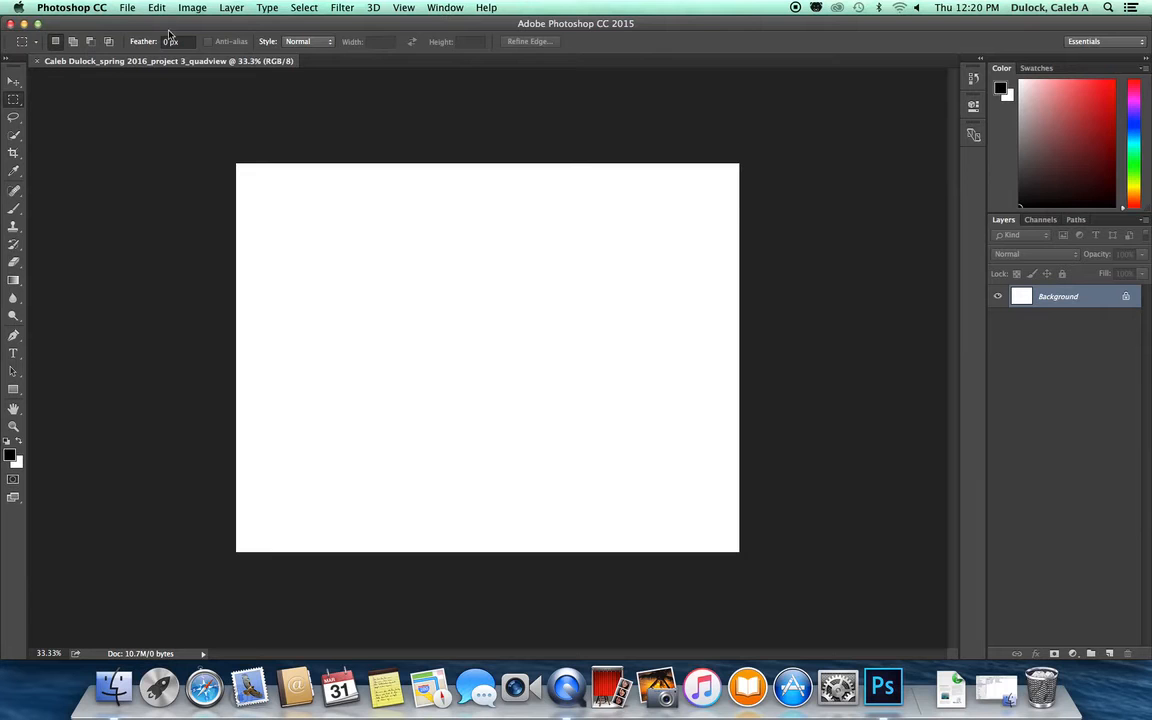
# Step: Show the rulers and add a horizontal guide at 4.25 in and a vertical guide at 5.5 in
pyautogui.click(402, 8)
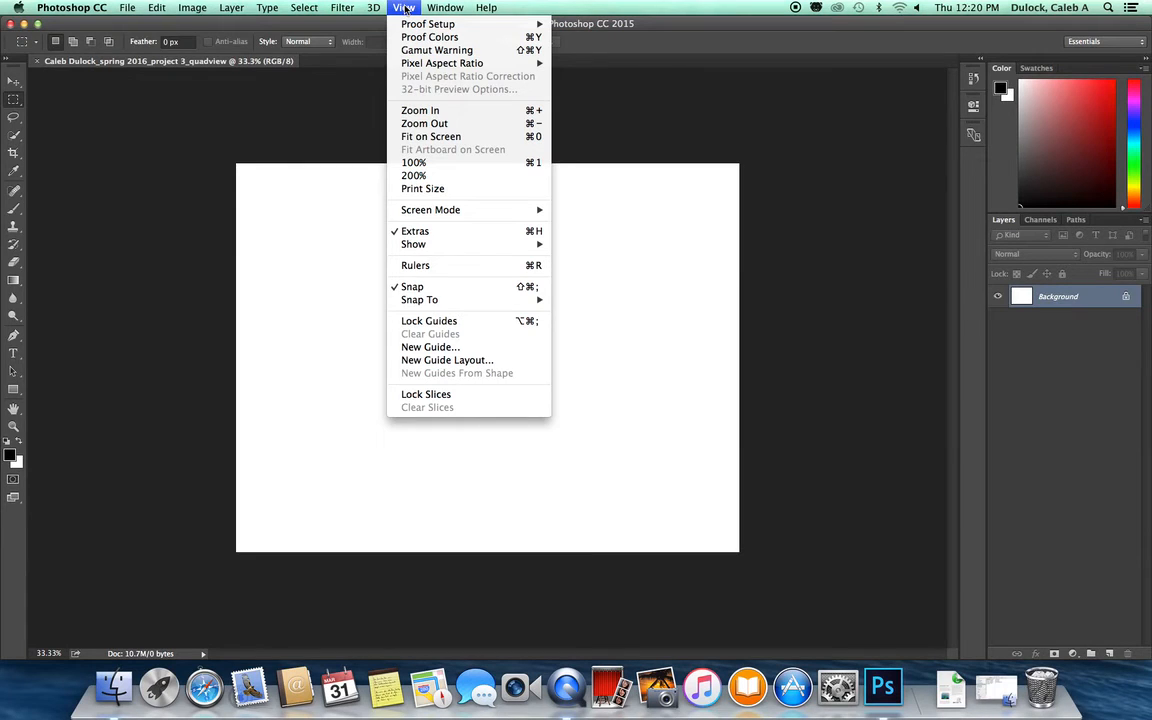
pyautogui.click(427, 267)
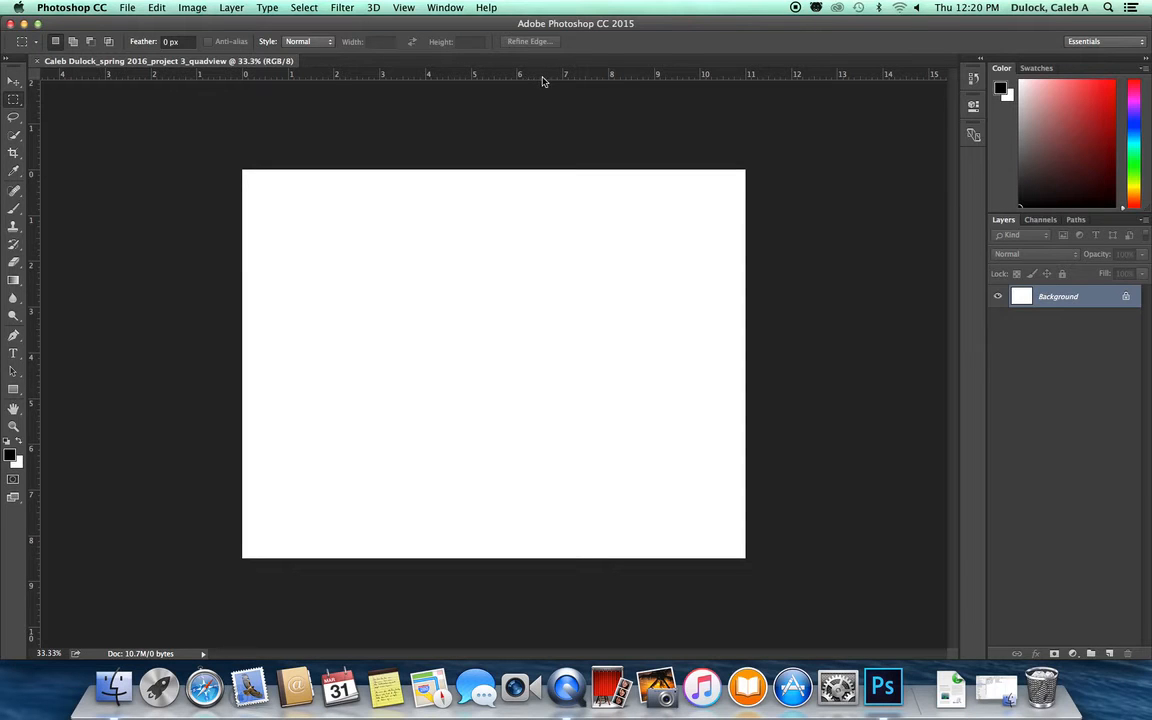
pyautogui.moveTo(545, 79); pyautogui.dragTo(529, 376)
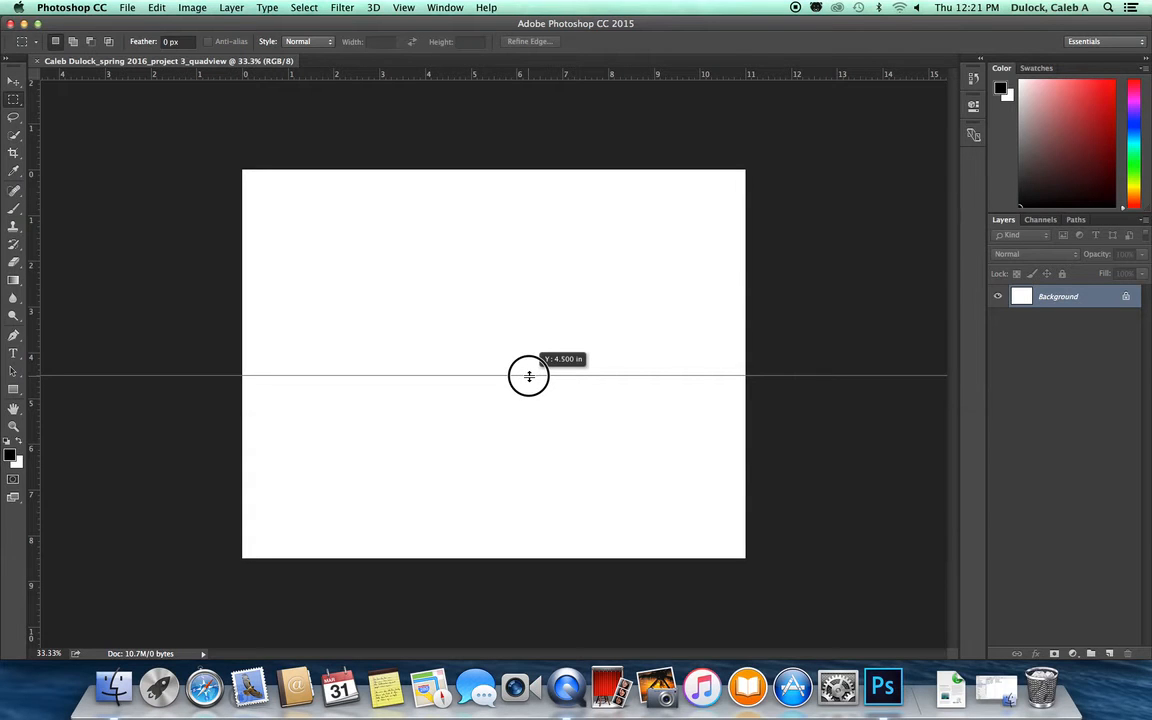
pyautogui.moveTo(529, 376); pyautogui.dragTo(529, 365)
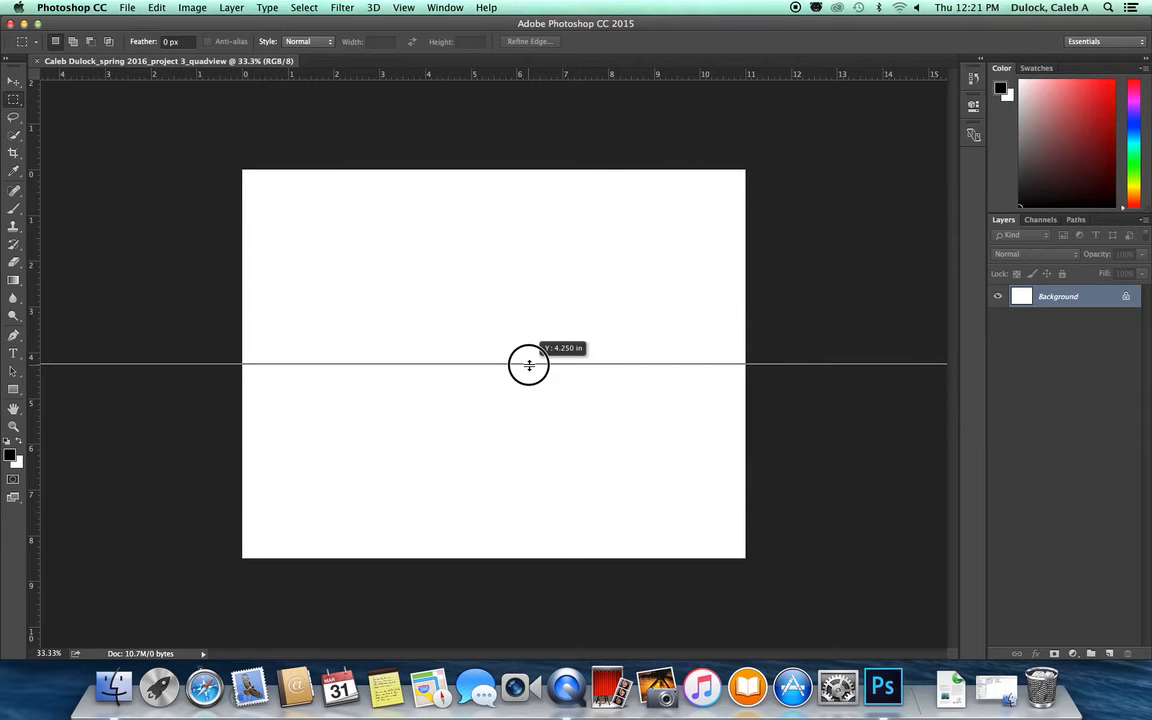
pyautogui.moveTo(529, 365); pyautogui.dragTo(529, 365)
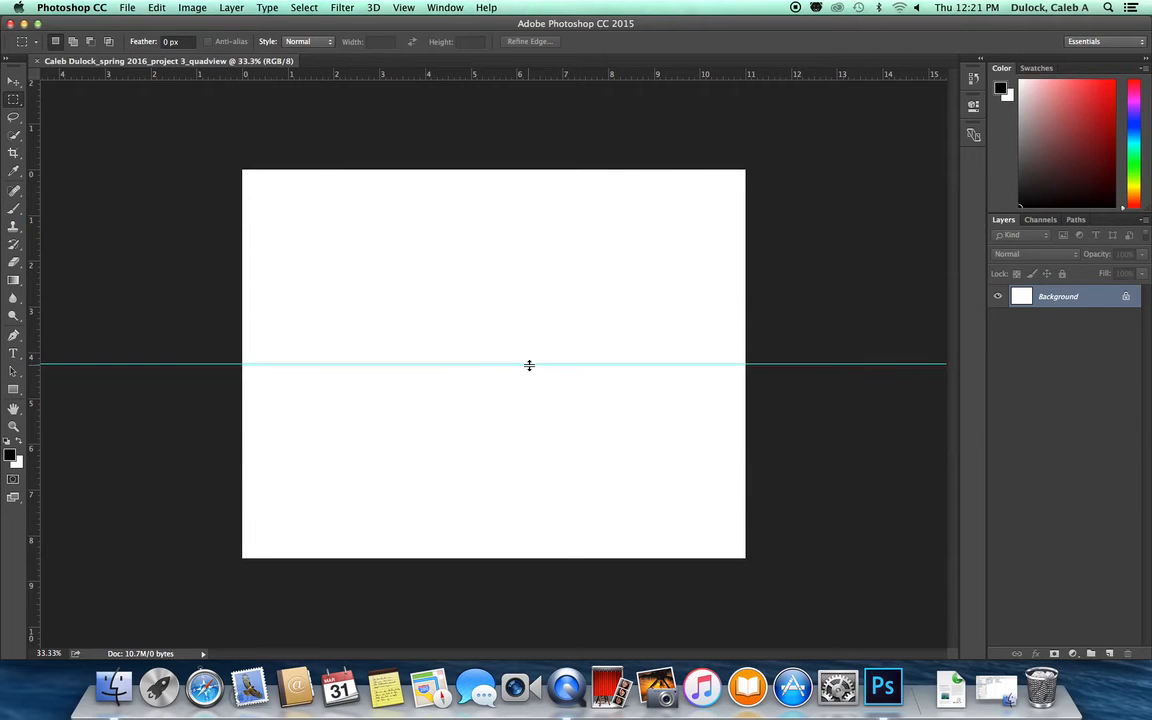
pyautogui.moveTo(35, 280); pyautogui.dragTo(493, 298)
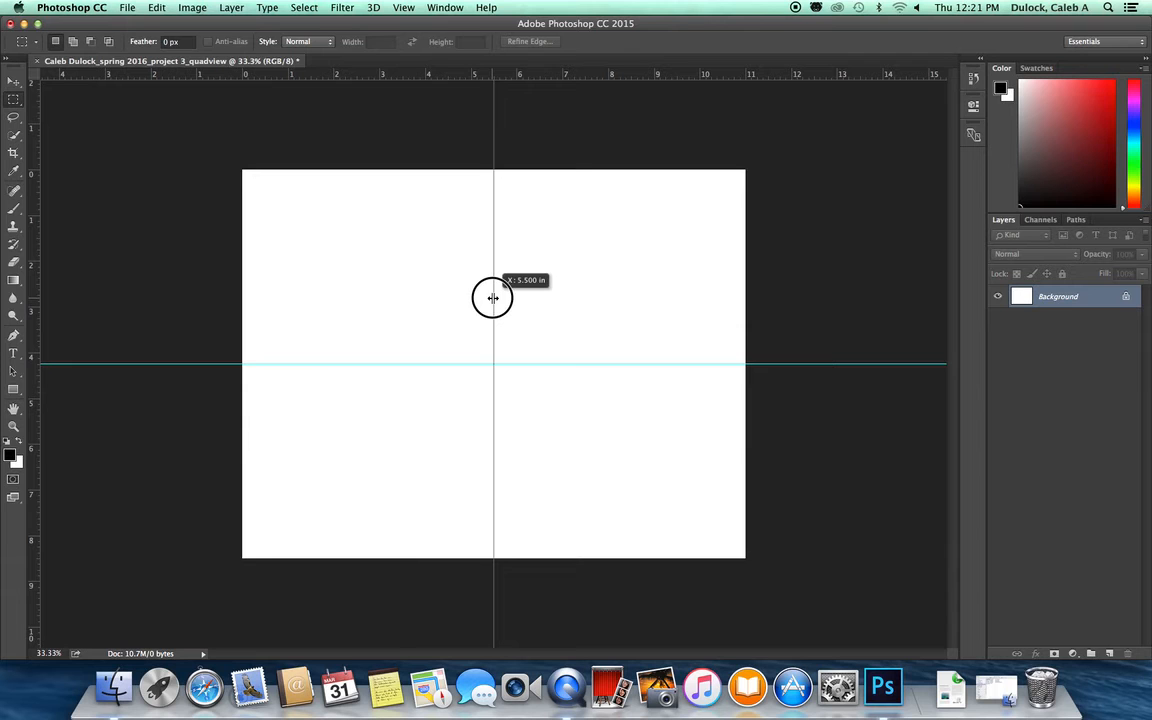
pyautogui.moveTo(493, 298); pyautogui.dragTo(493, 298)
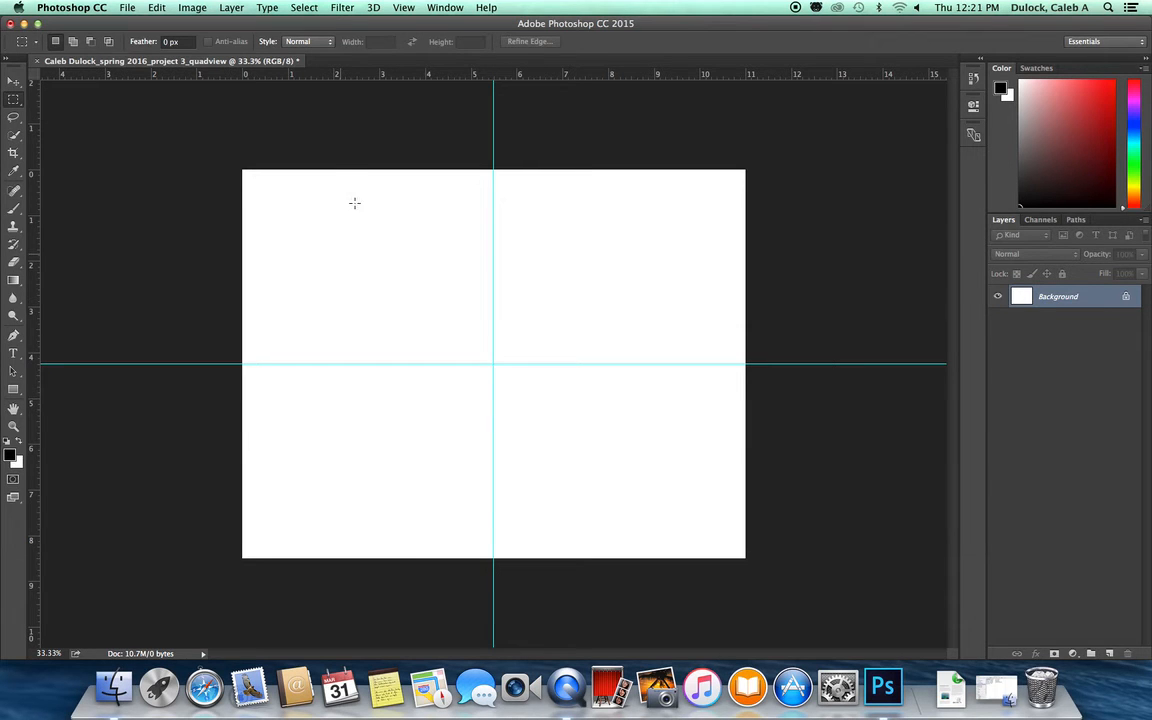
# Step: Place embedded front.jpg from the Blender stills folder on the Desktop
pyautogui.click(130, 9)
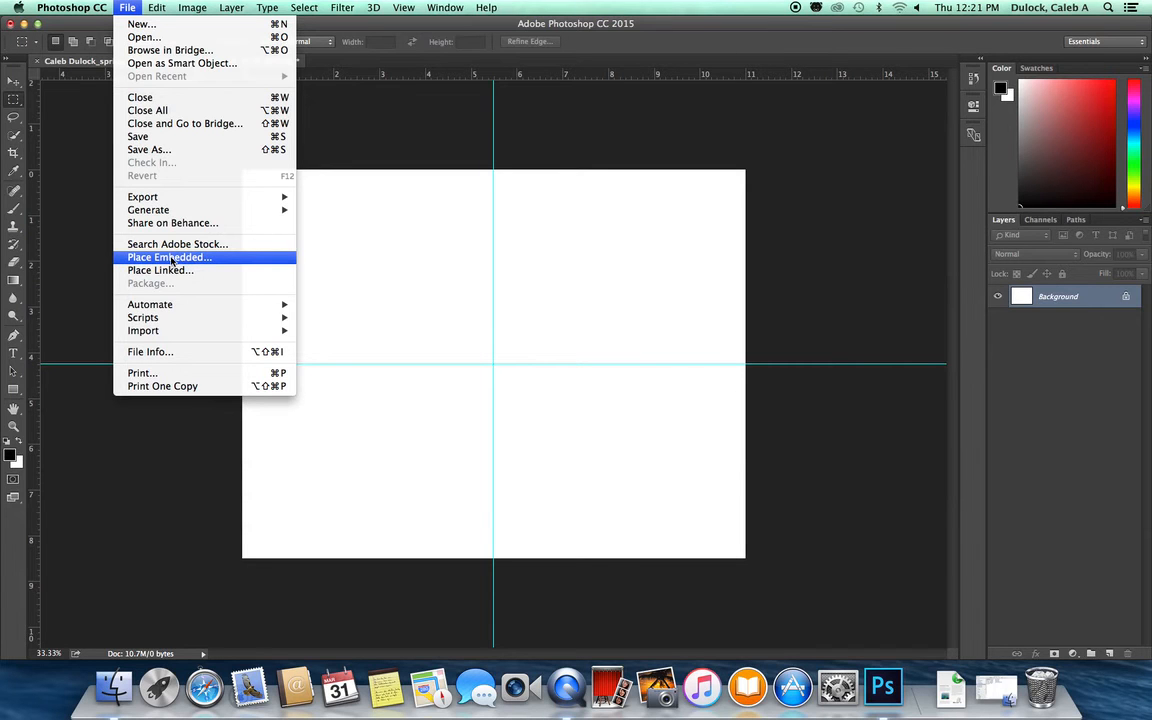
pyautogui.click(170, 259)
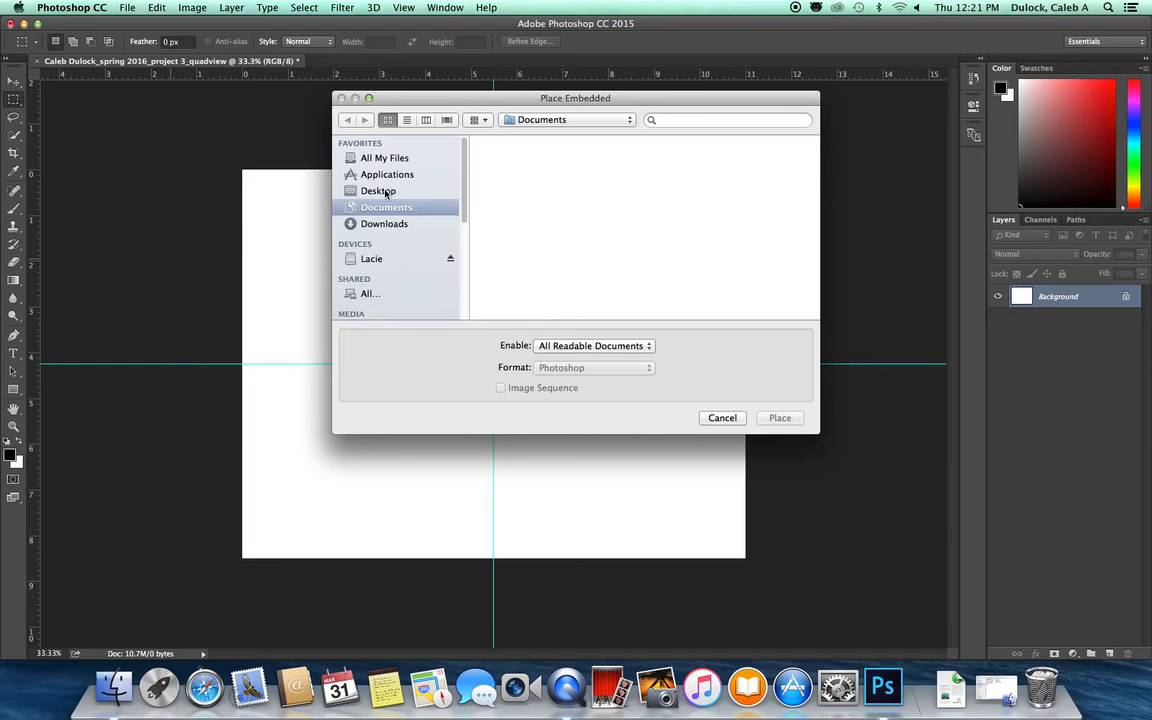
pyautogui.click(381, 190)
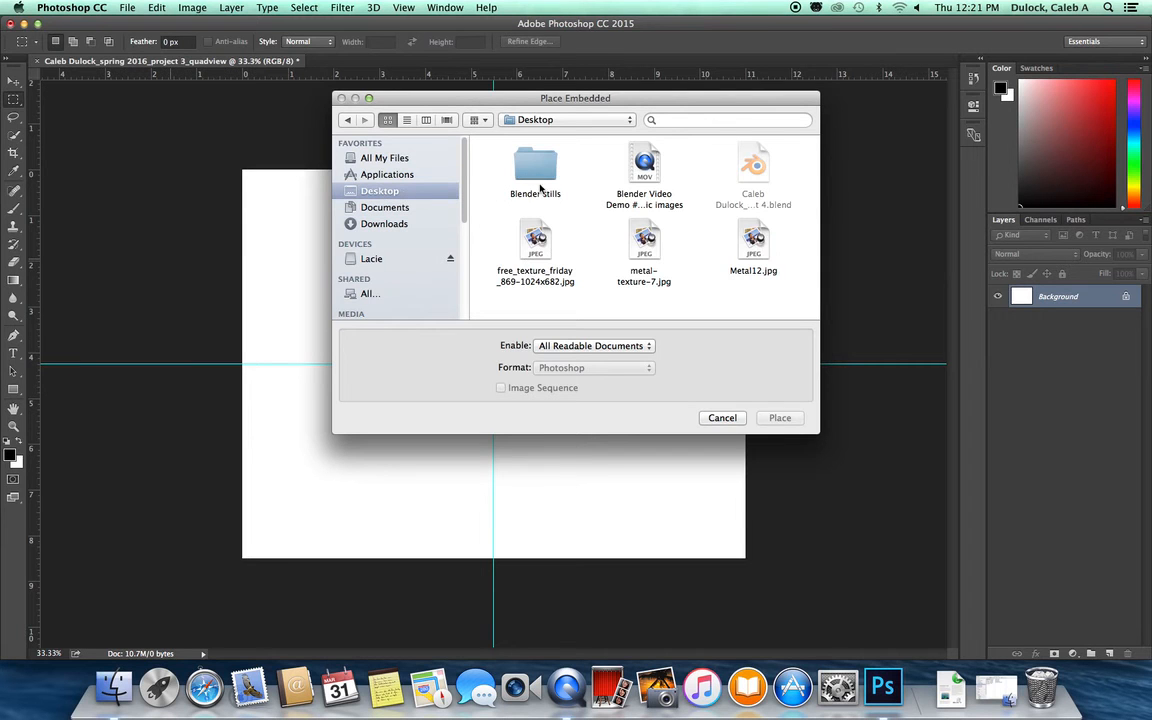
pyautogui.click(538, 180)
pyautogui.doubleClick(540, 178)
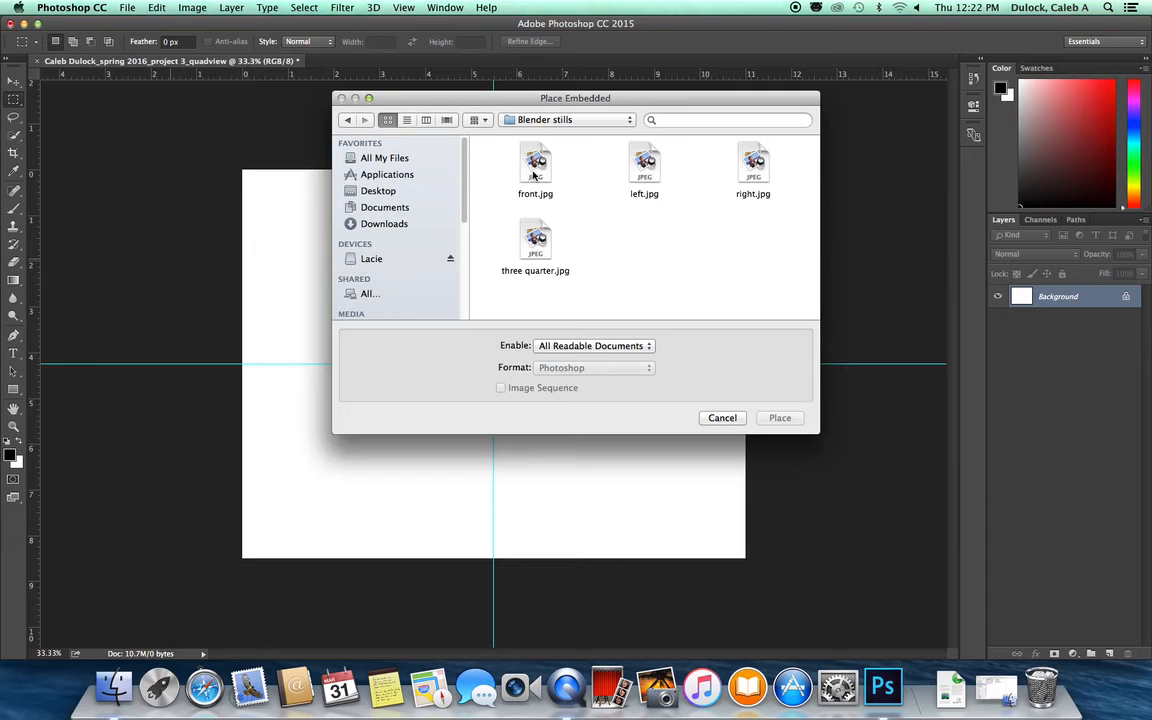
pyautogui.click(533, 174)
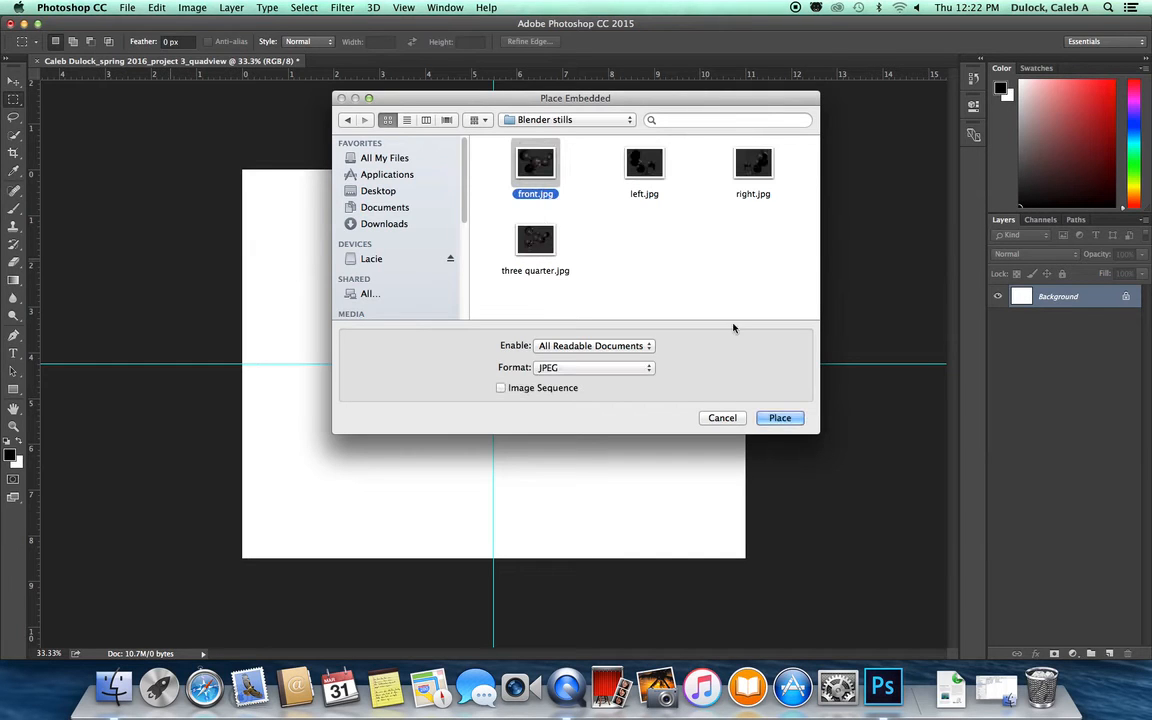
pyautogui.click(783, 419)
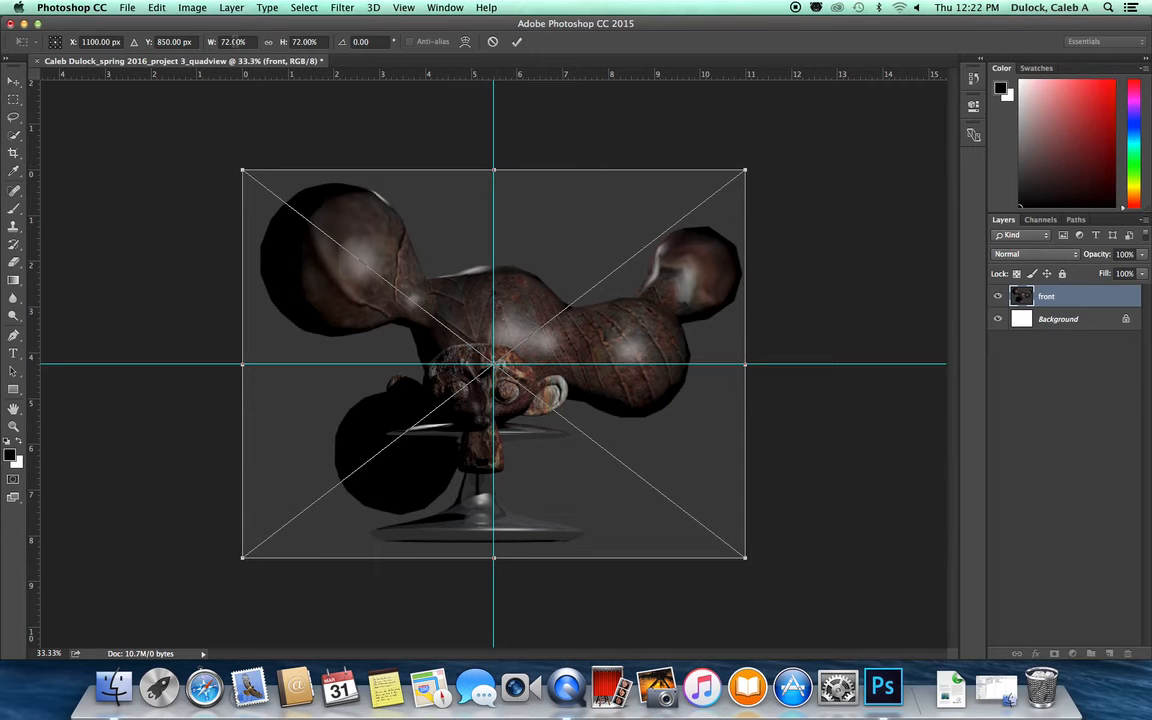
# Step: Scale the front image proportionally to about 36.5% so it fills the top-left quadrant, and commit
pyautogui.click(268, 42)
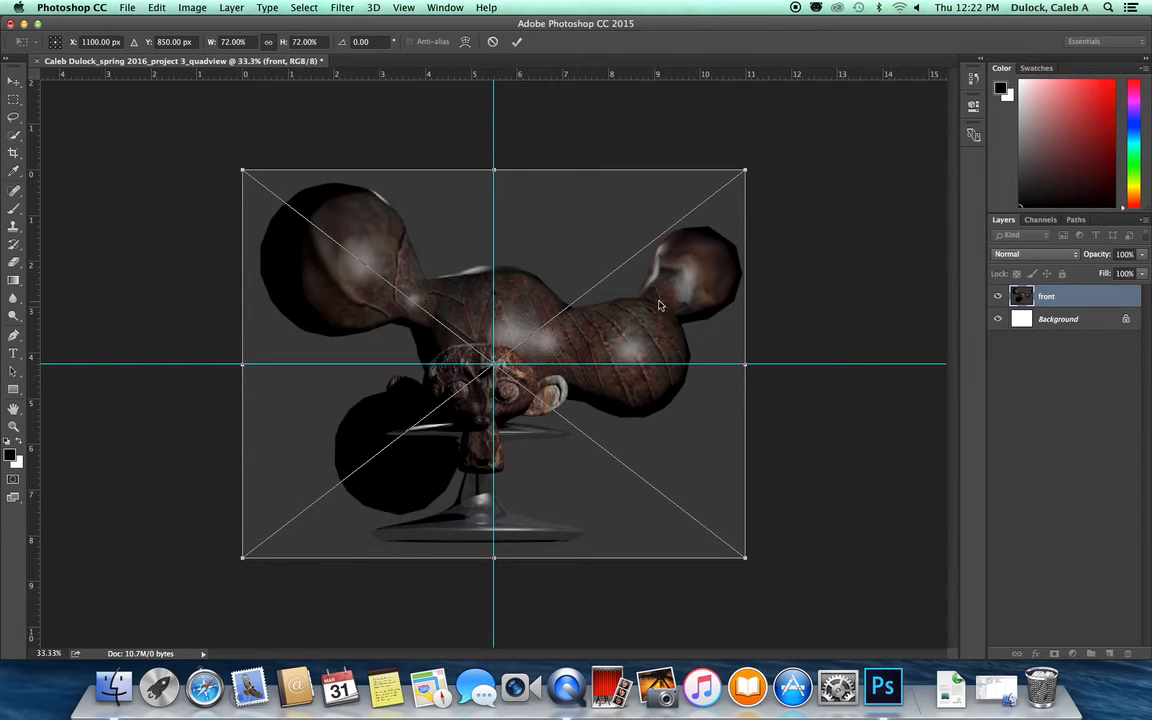
pyautogui.moveTo(743, 557); pyautogui.dragTo(489, 374)
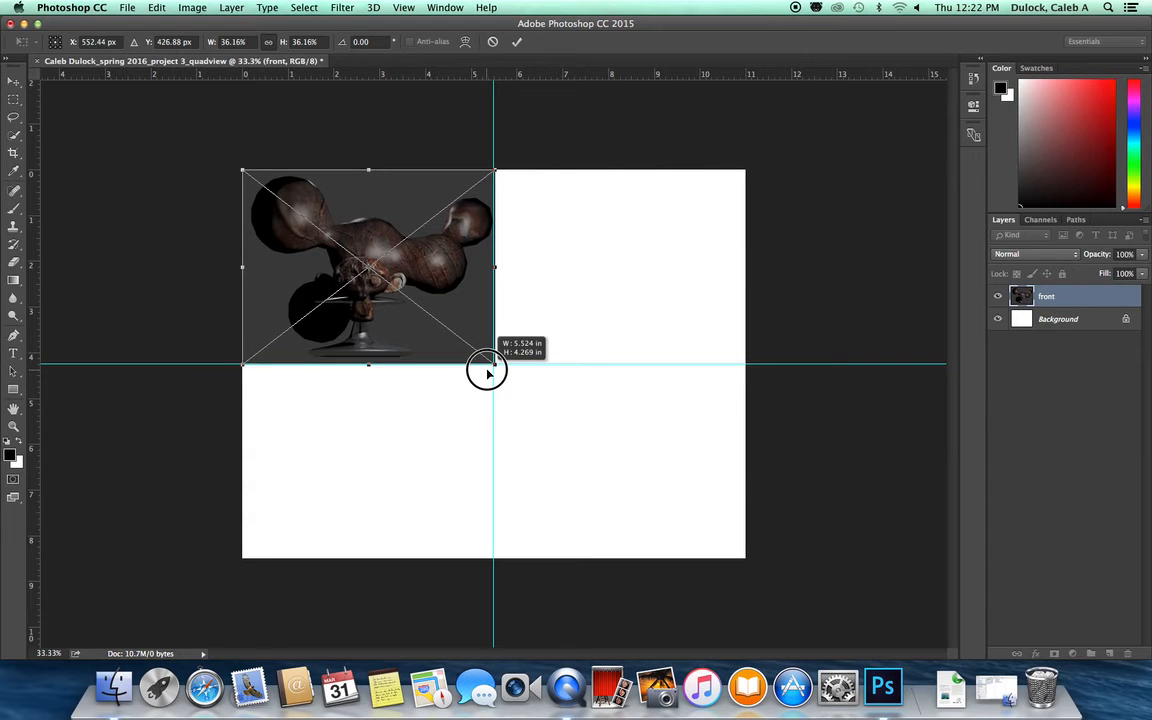
pyautogui.moveTo(487, 372); pyautogui.dragTo(471, 344)
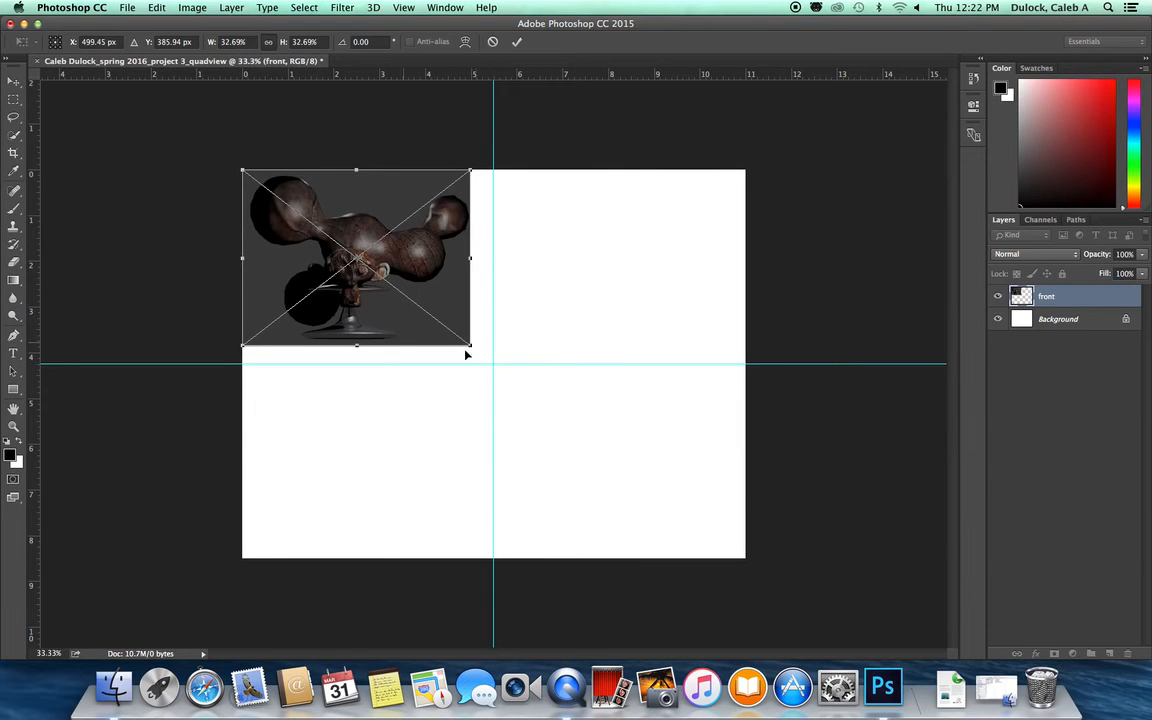
pyautogui.moveTo(470, 342); pyautogui.dragTo(495, 364)
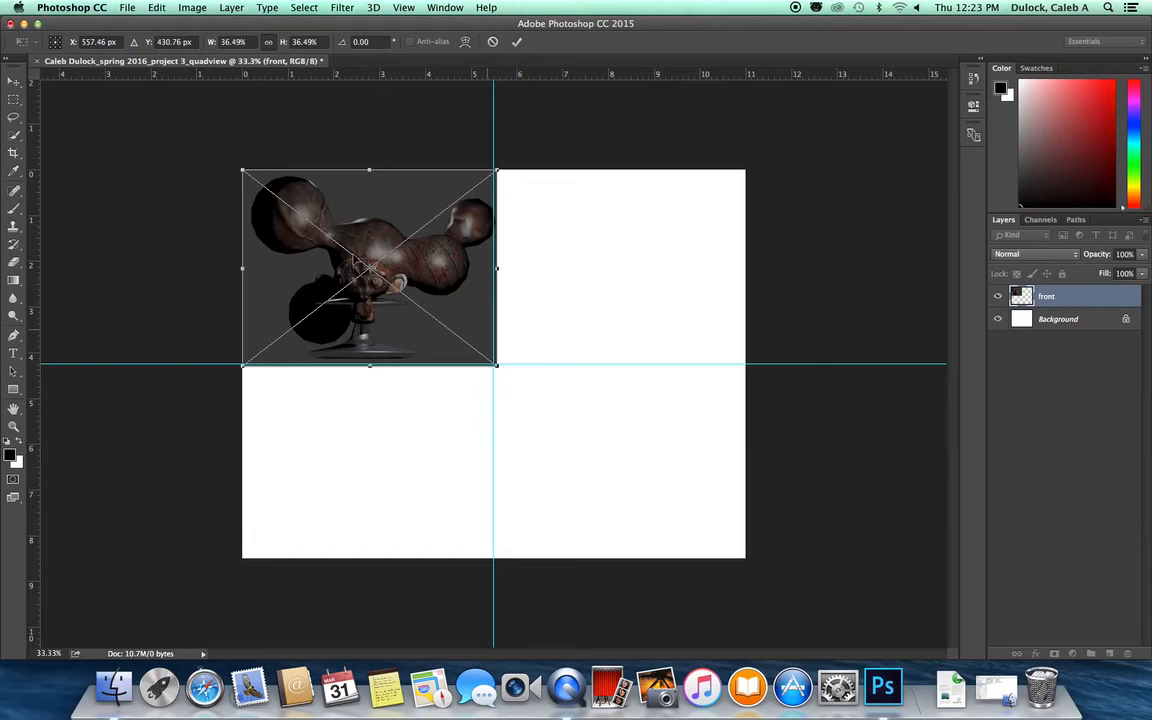
pyautogui.press('Return')
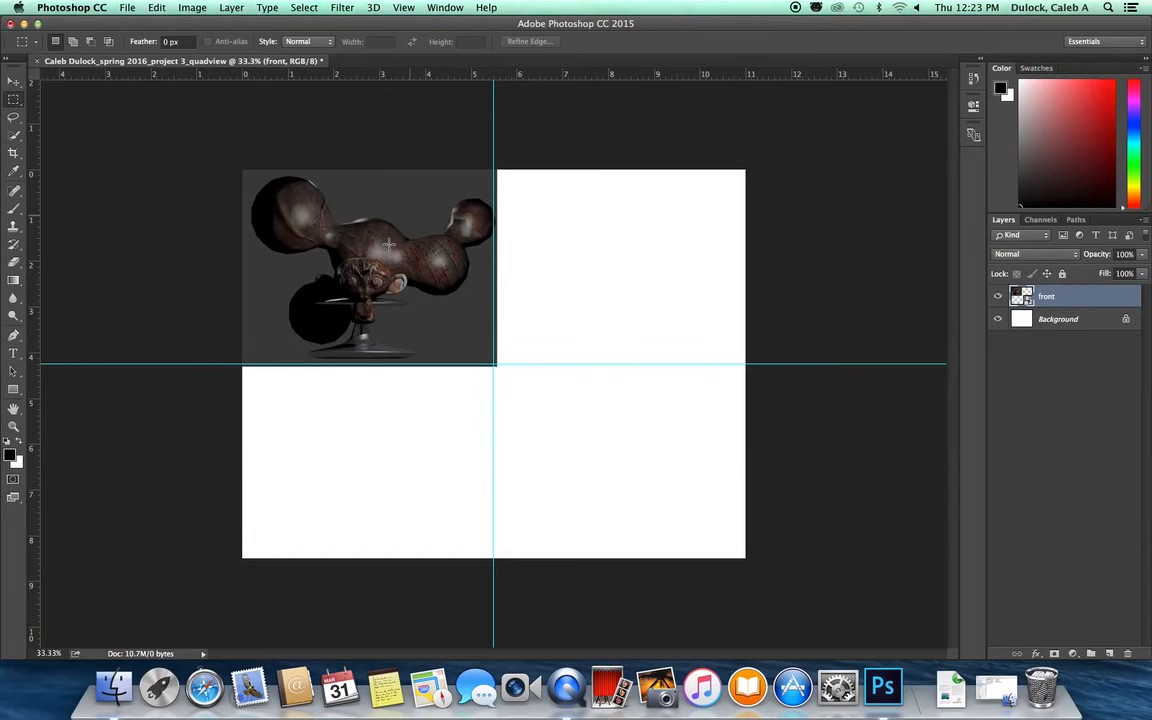
# Step: Place embedded left.jpg from the Blender stills folder
pyautogui.click(128, 8)
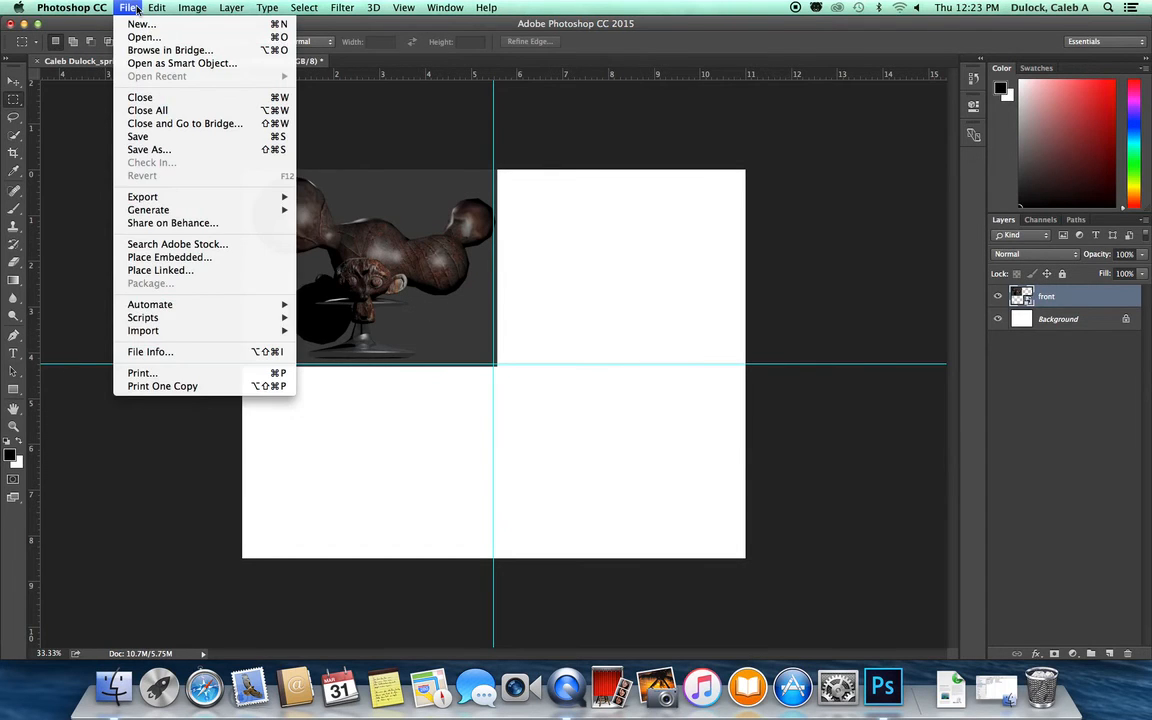
pyautogui.click(170, 259)
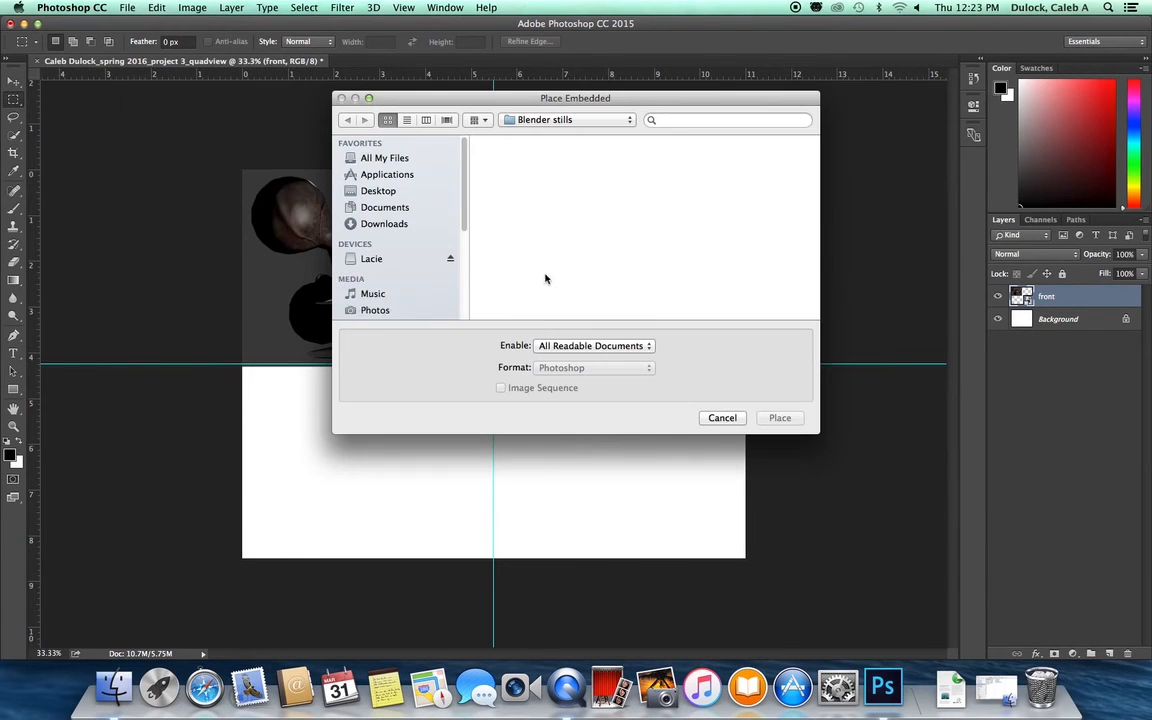
pyautogui.click(632, 170)
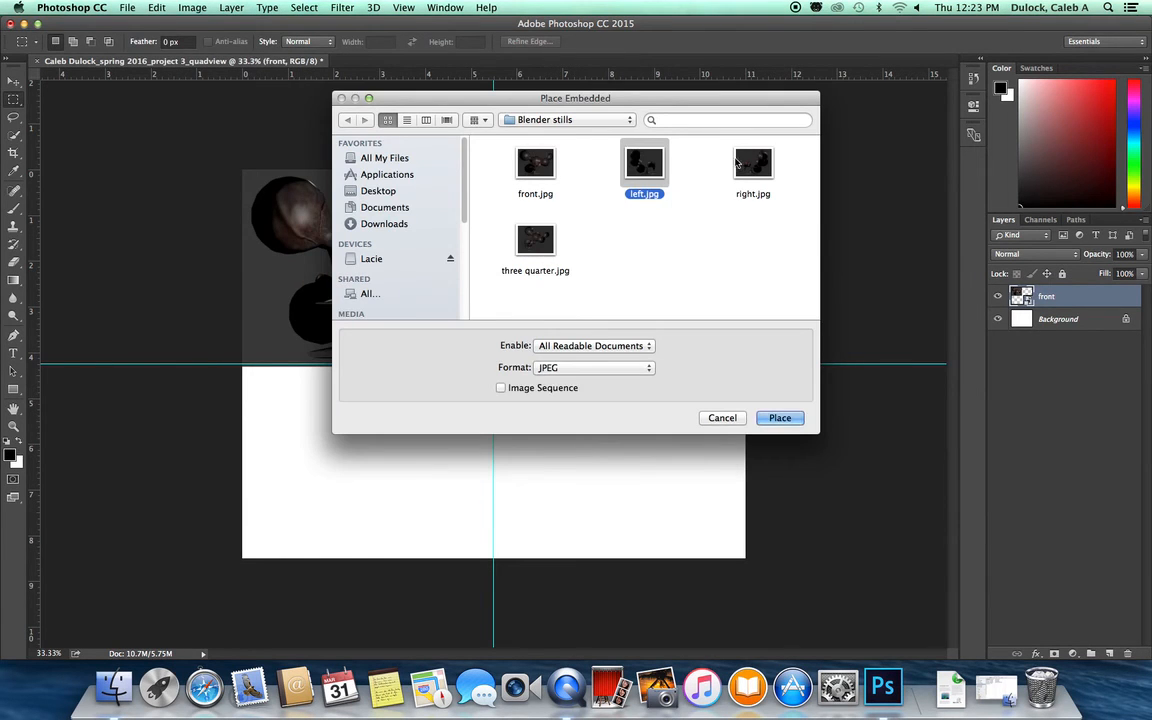
pyautogui.click(779, 417)
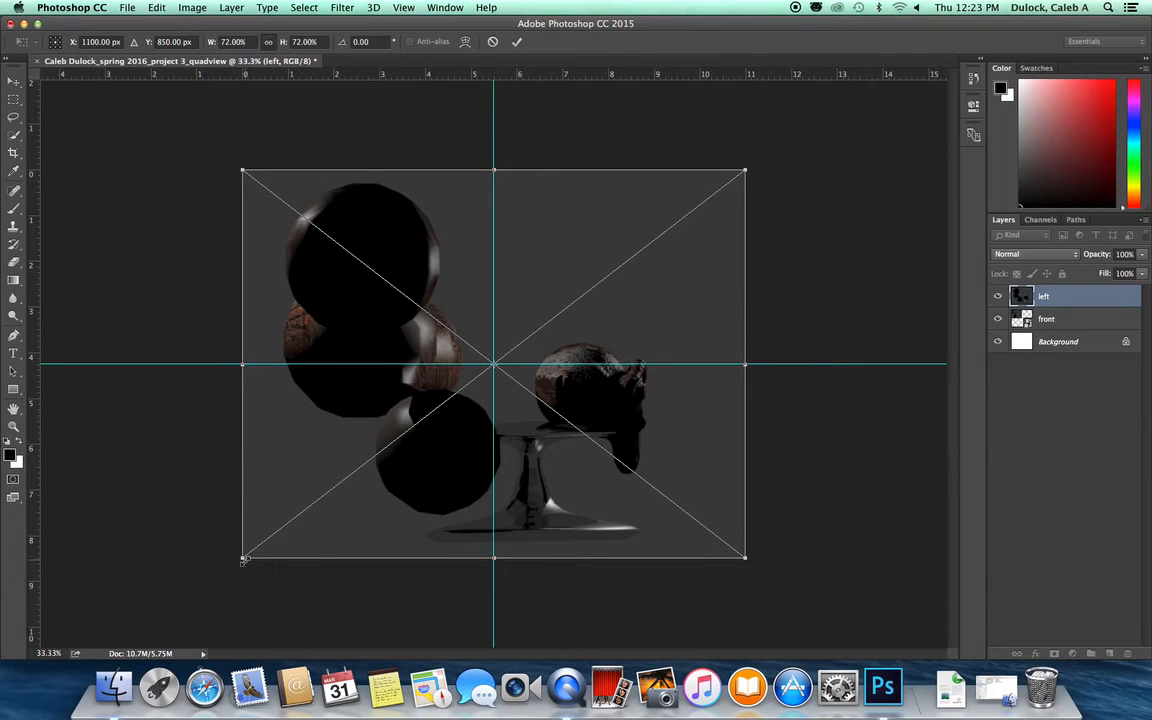
# Step: Scale the left image proportionally to about 36.3% into the top-right quadrant and commit the transform
pyautogui.moveTo(243, 559); pyautogui.dragTo(504, 378)
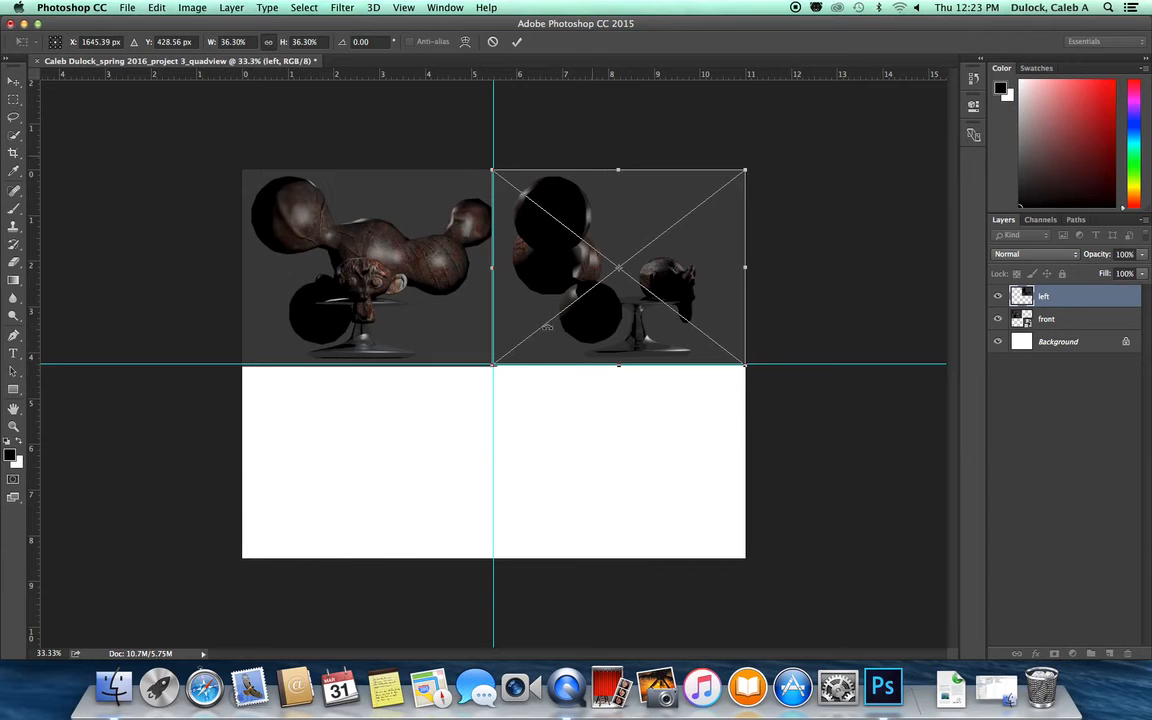
pyautogui.press('Return')
pyautogui.press('m')
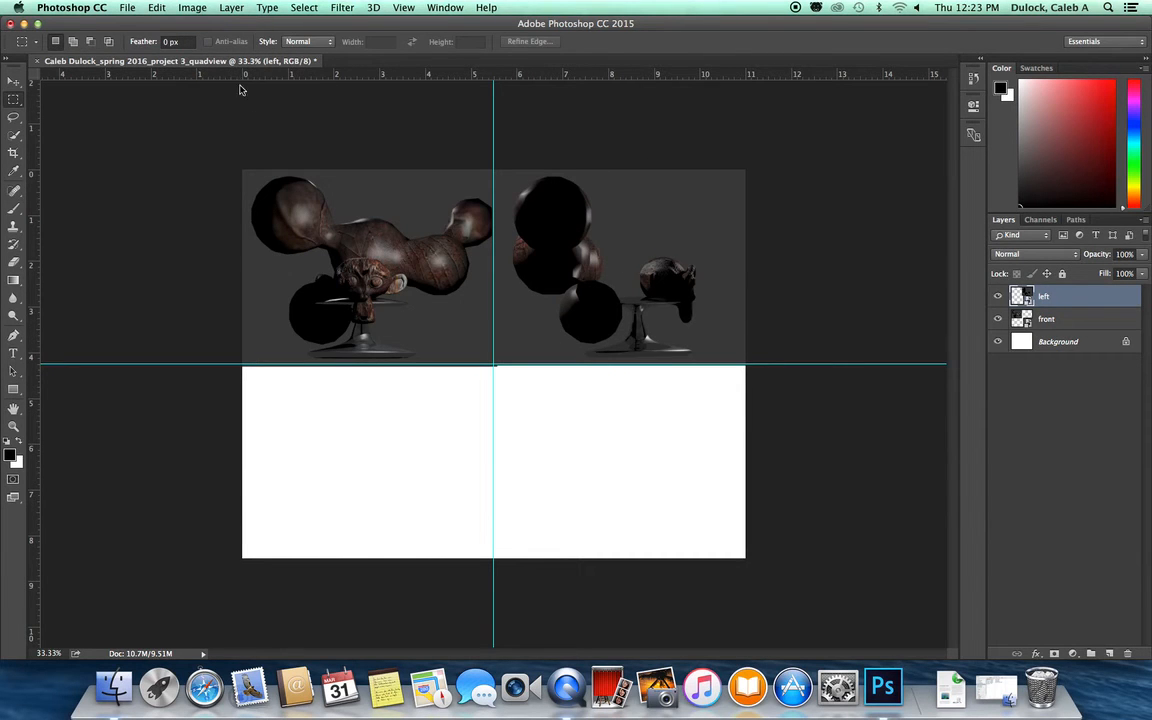
# Step: Place embedded right.jpg from the Blender stills folder
pyautogui.click(128, 9)
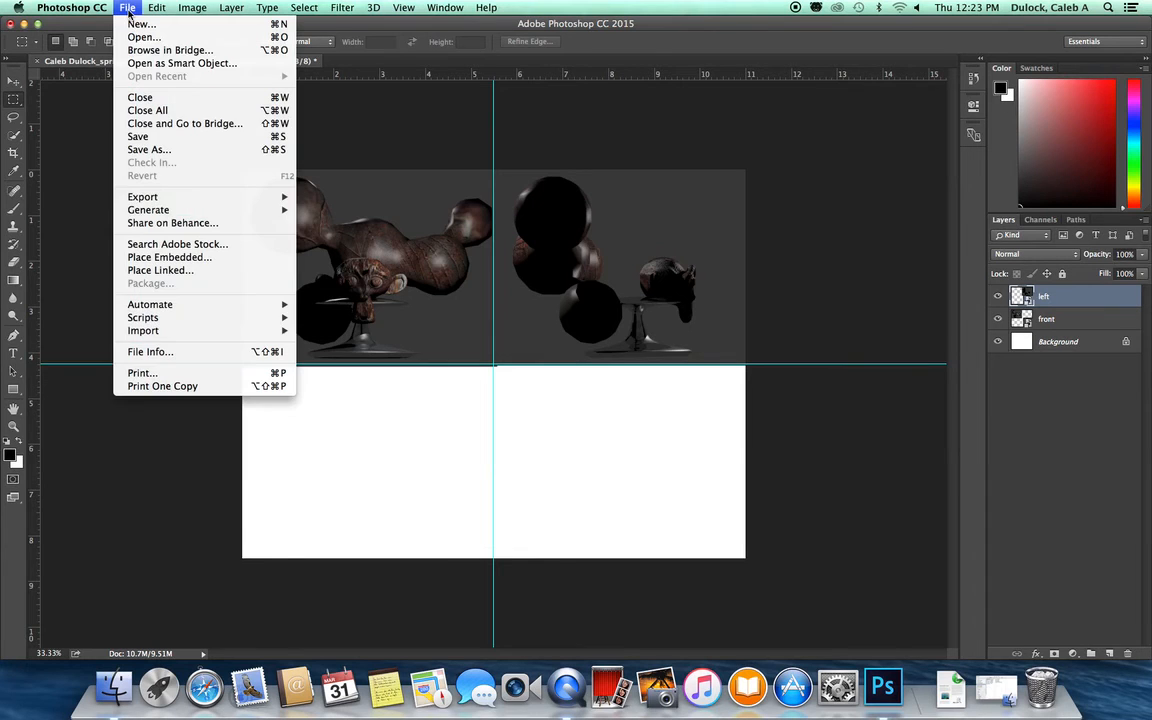
pyautogui.click(150, 257)
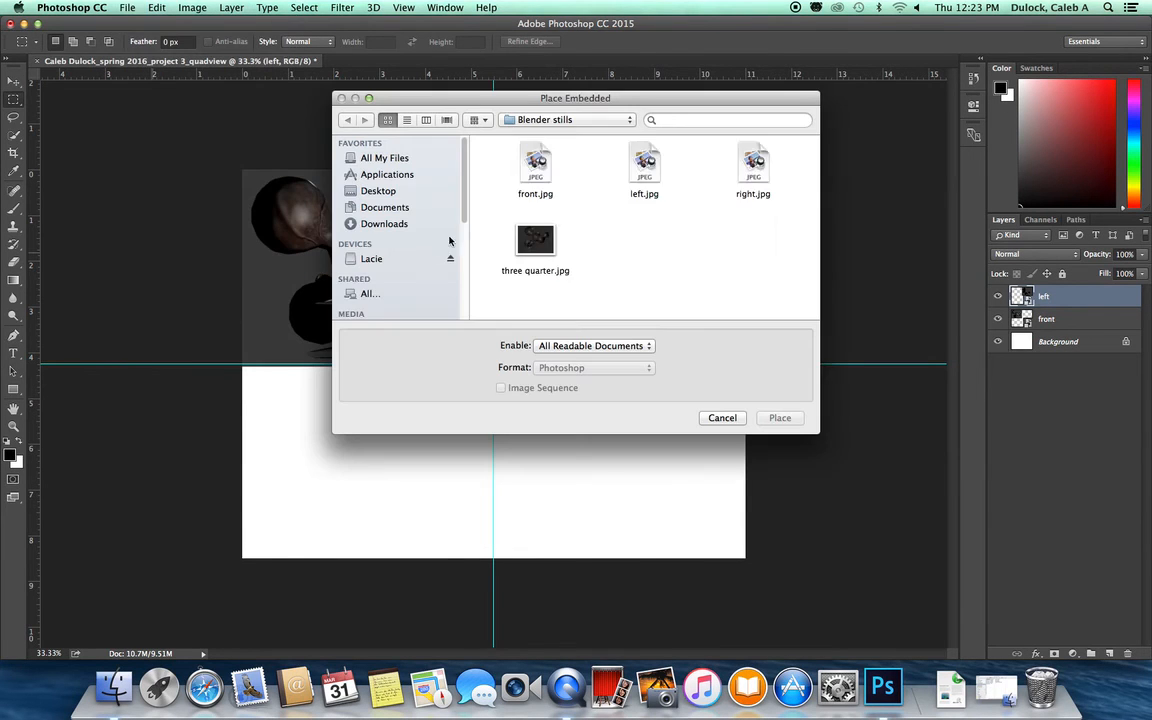
pyautogui.click(750, 180)
pyautogui.click(779, 418)
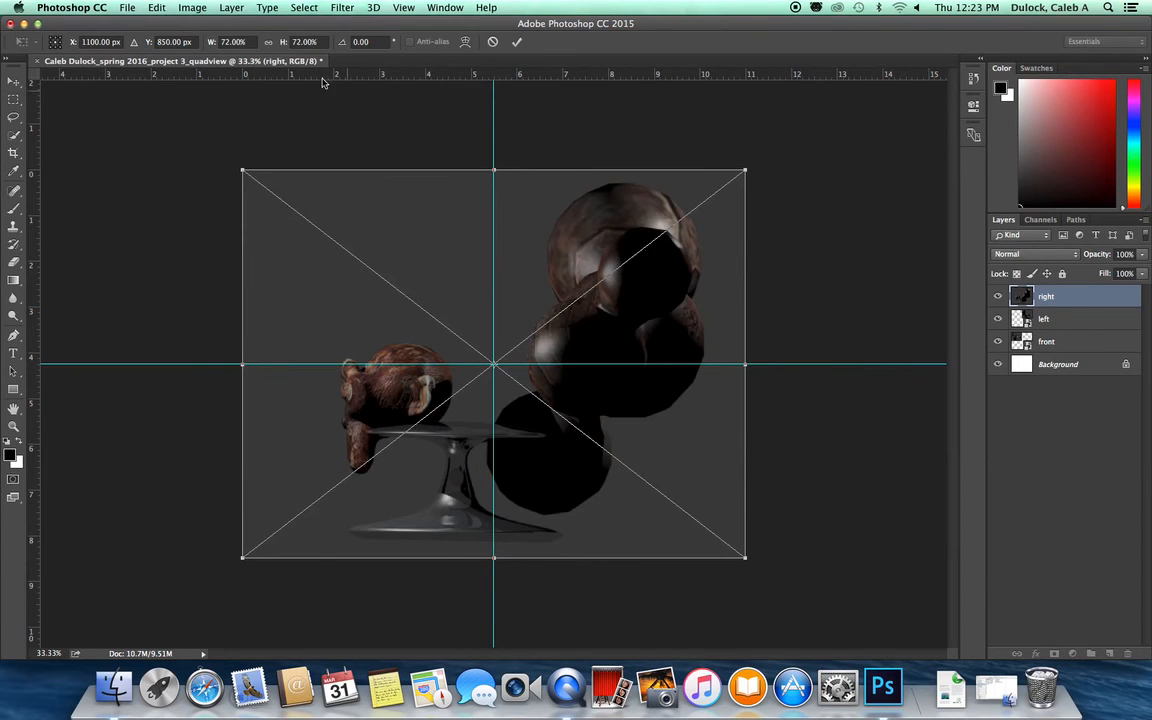
# Step: Scale the right image proportionally to about 36.2% so it fills the bottom-left quadrant, and commit
pyautogui.click(268, 42)
pyautogui.moveTo(745, 170); pyautogui.dragTo(511, 383)
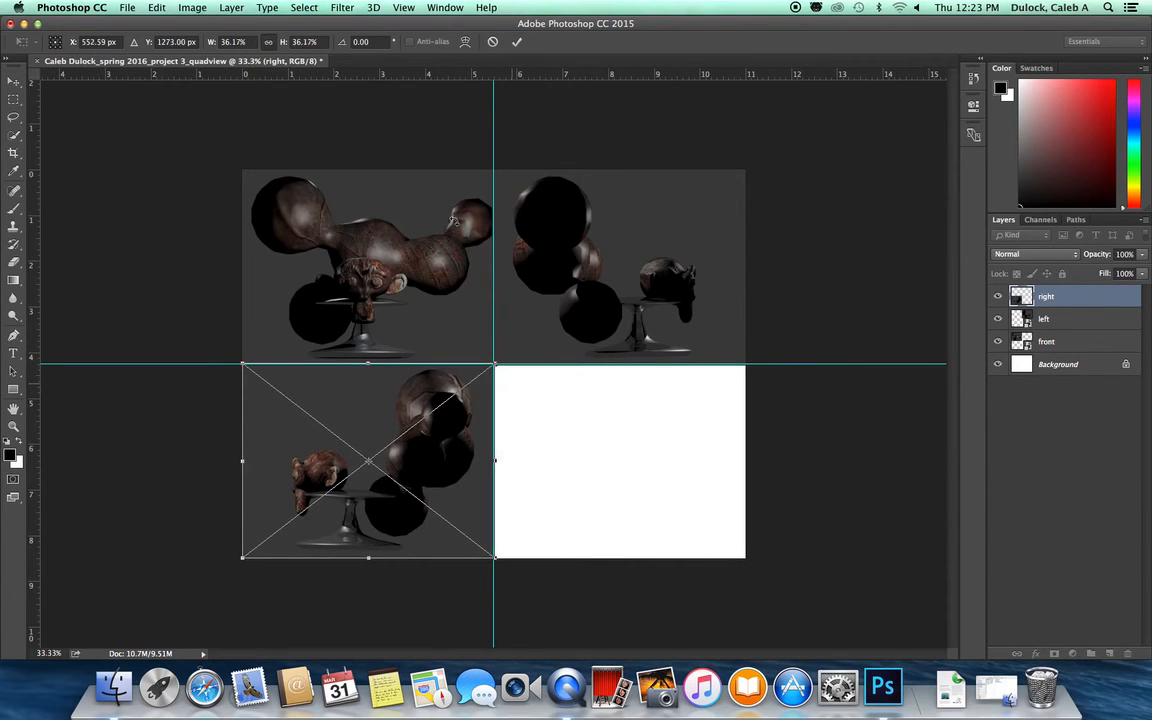
pyautogui.press('Return')
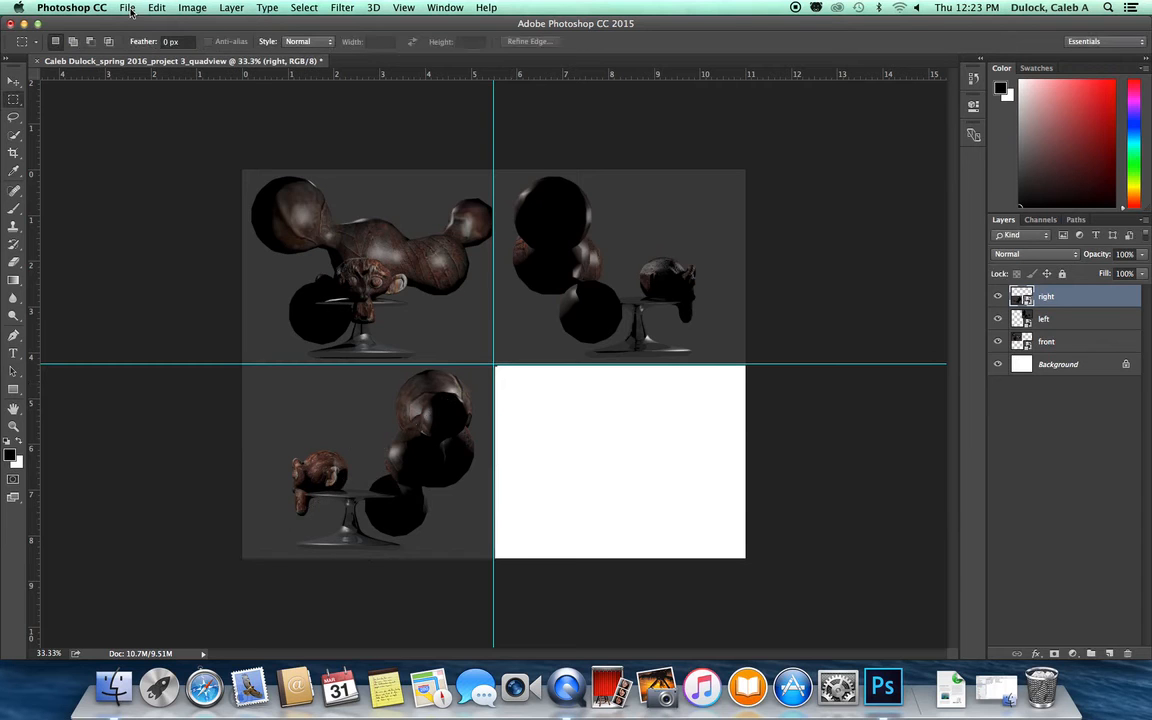
# Step: Place embedded three quarter.jpg and scale it to about 36.2% into the bottom-right quadrant, committing the transform
pyautogui.click(129, 10)
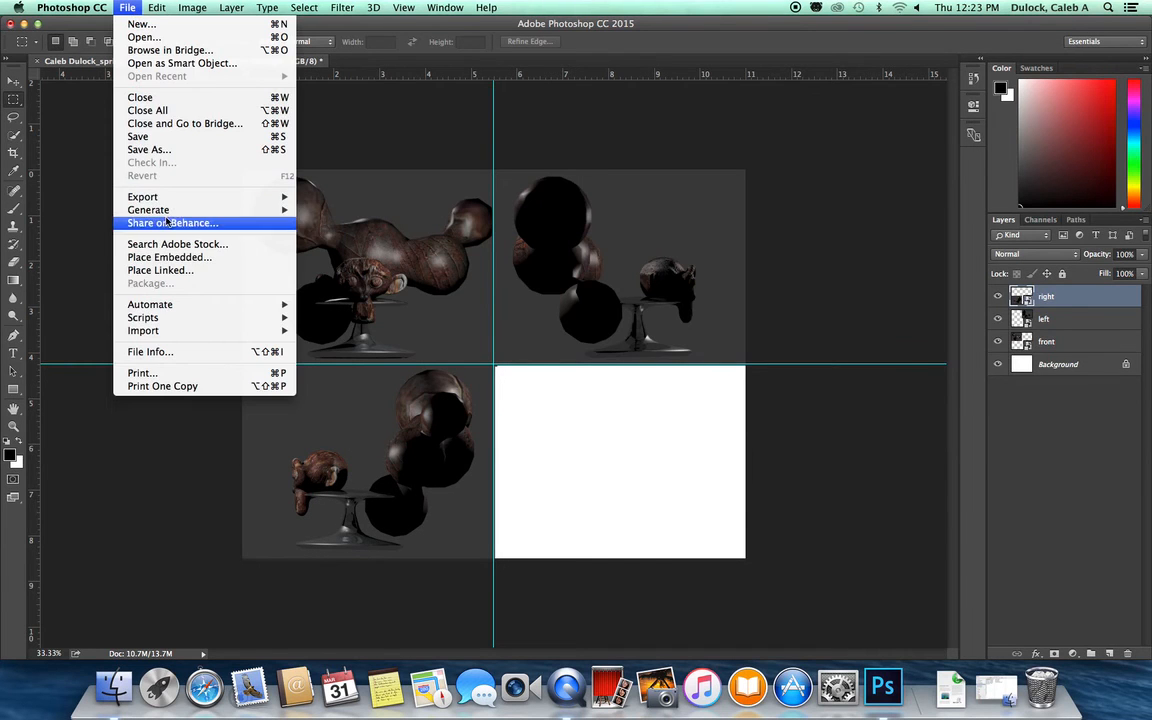
pyautogui.click(165, 257)
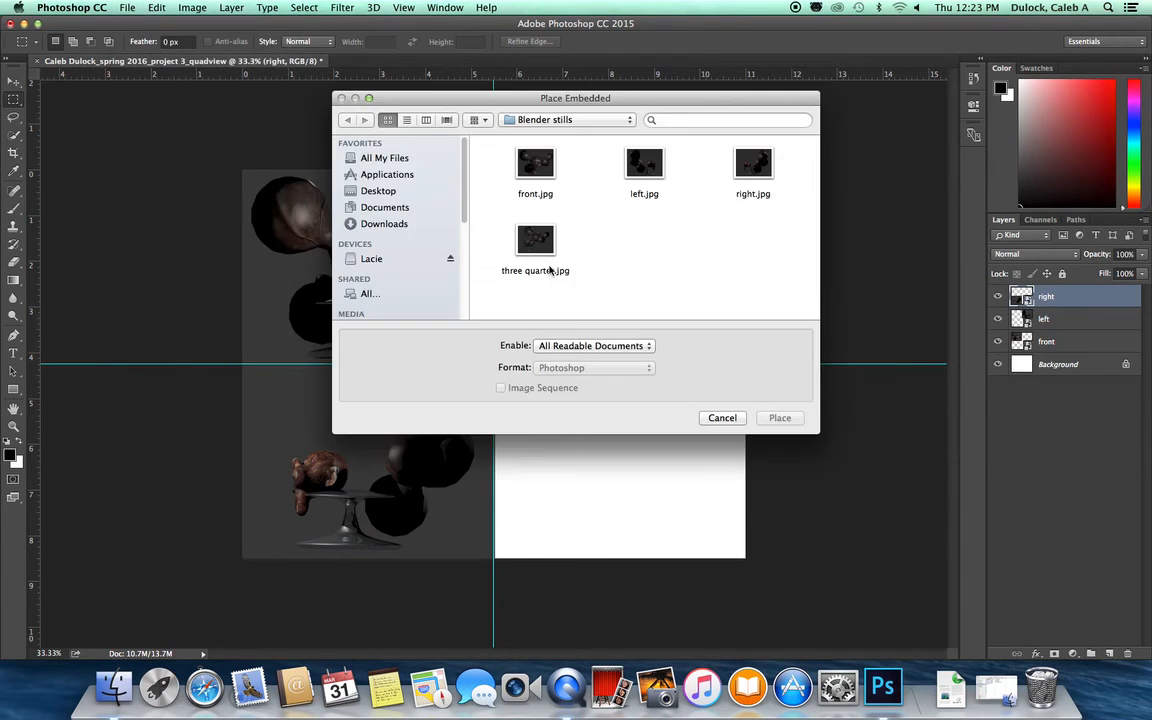
pyautogui.click(536, 247)
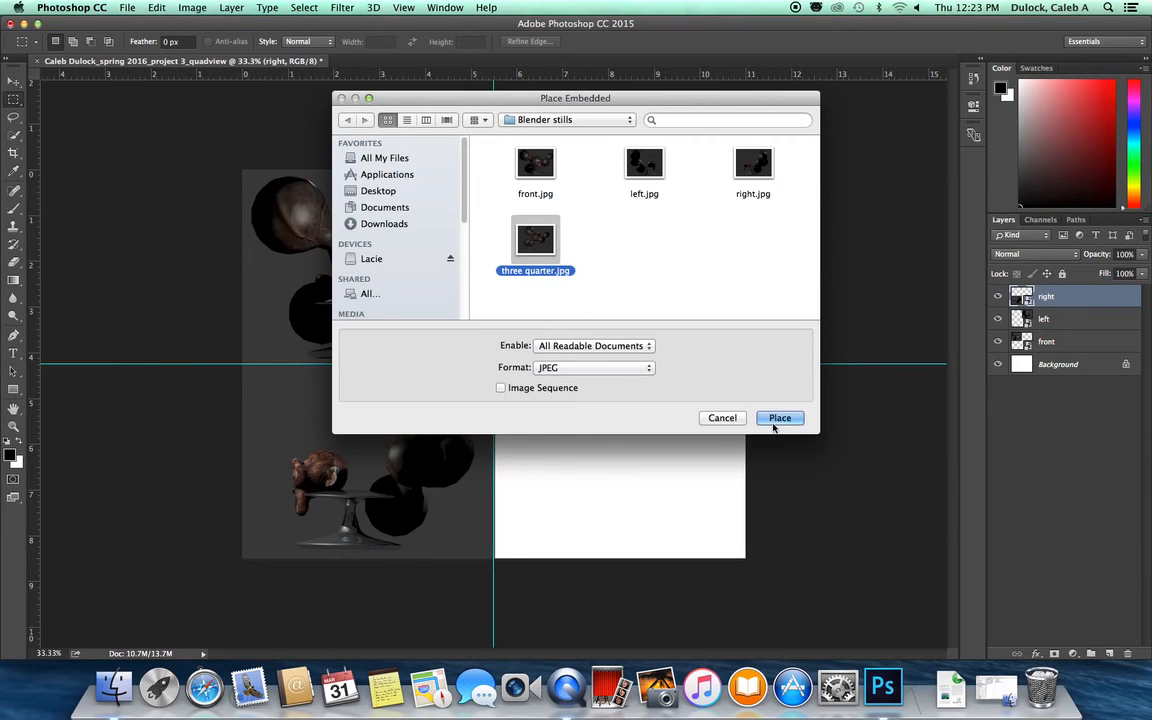
pyautogui.press('Return')
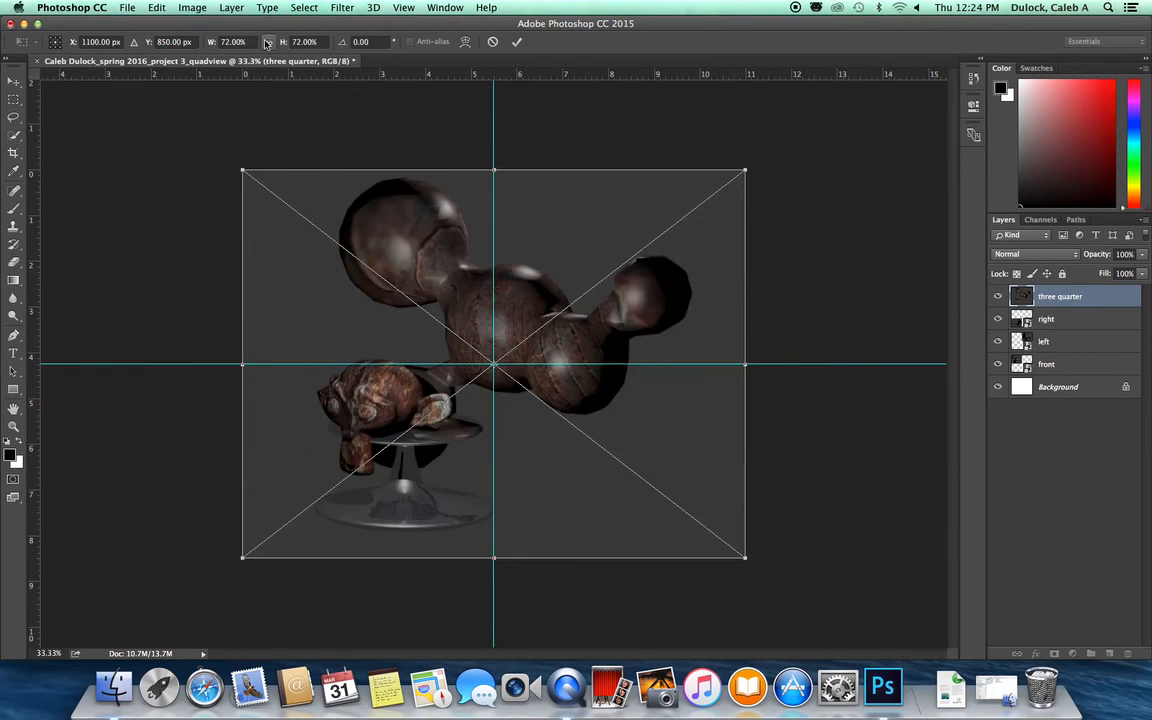
pyautogui.moveTo(243, 171); pyautogui.dragTo(492, 370)
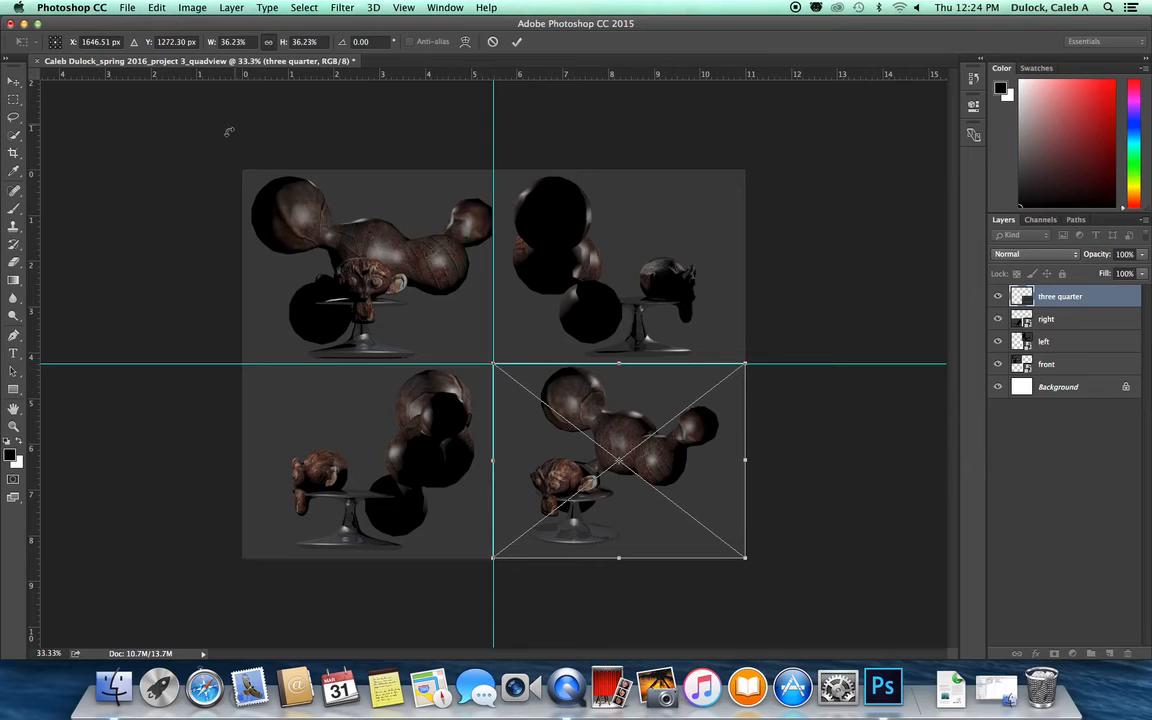
pyautogui.press('m')
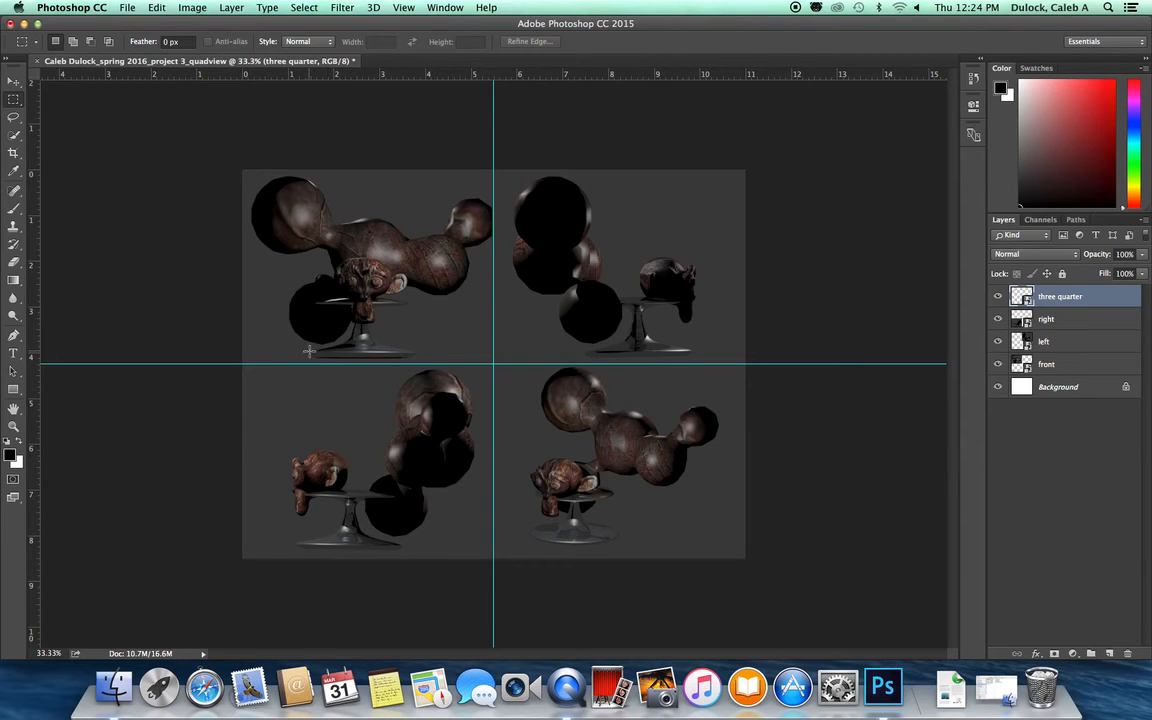
# Step: Set up the Type tool with a 14 pt size and white text colour
pyautogui.click(13, 355)
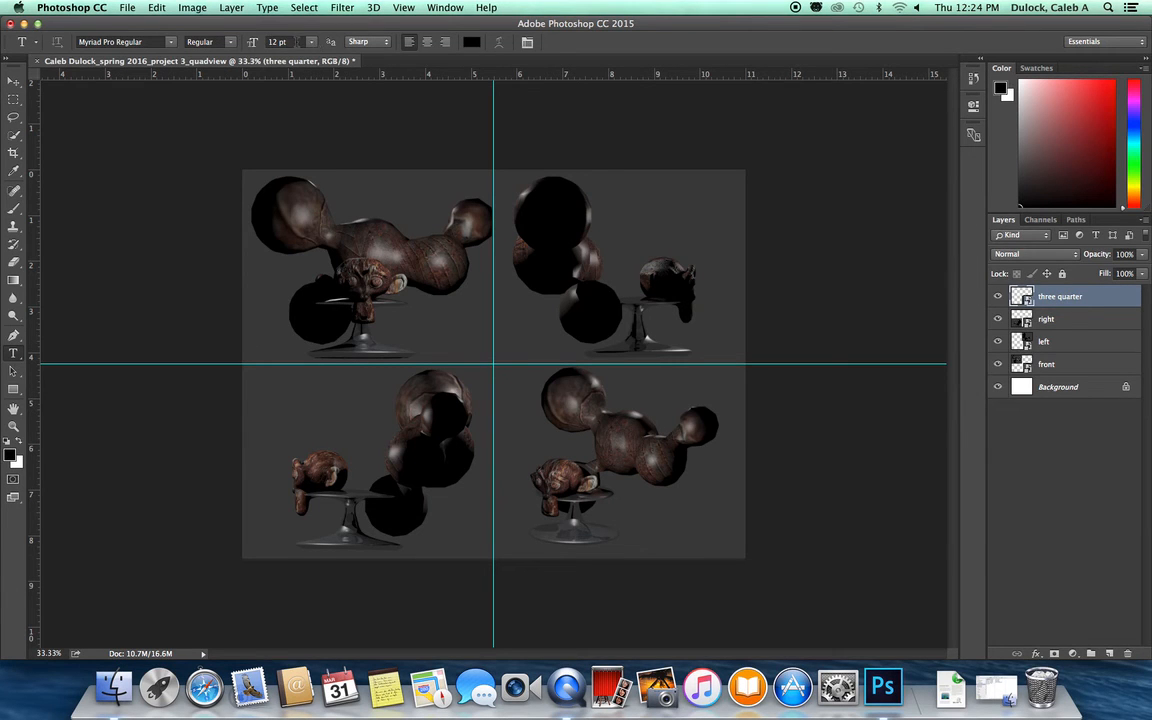
pyautogui.click(284, 42)
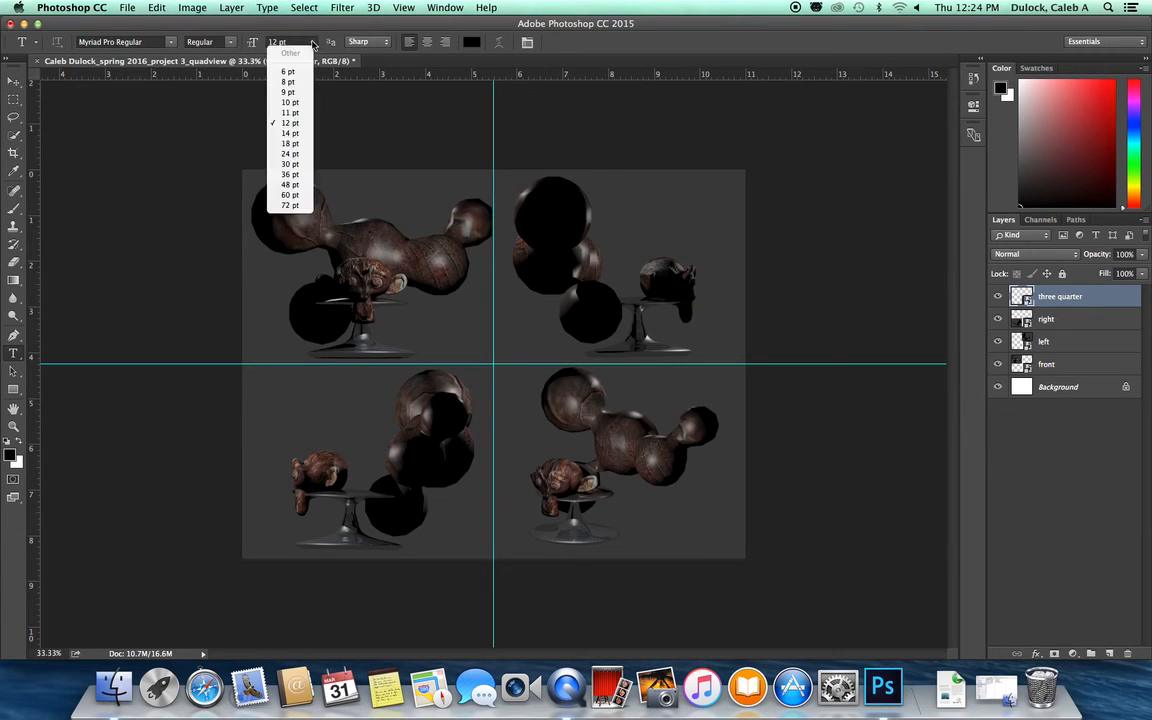
pyautogui.click(292, 133)
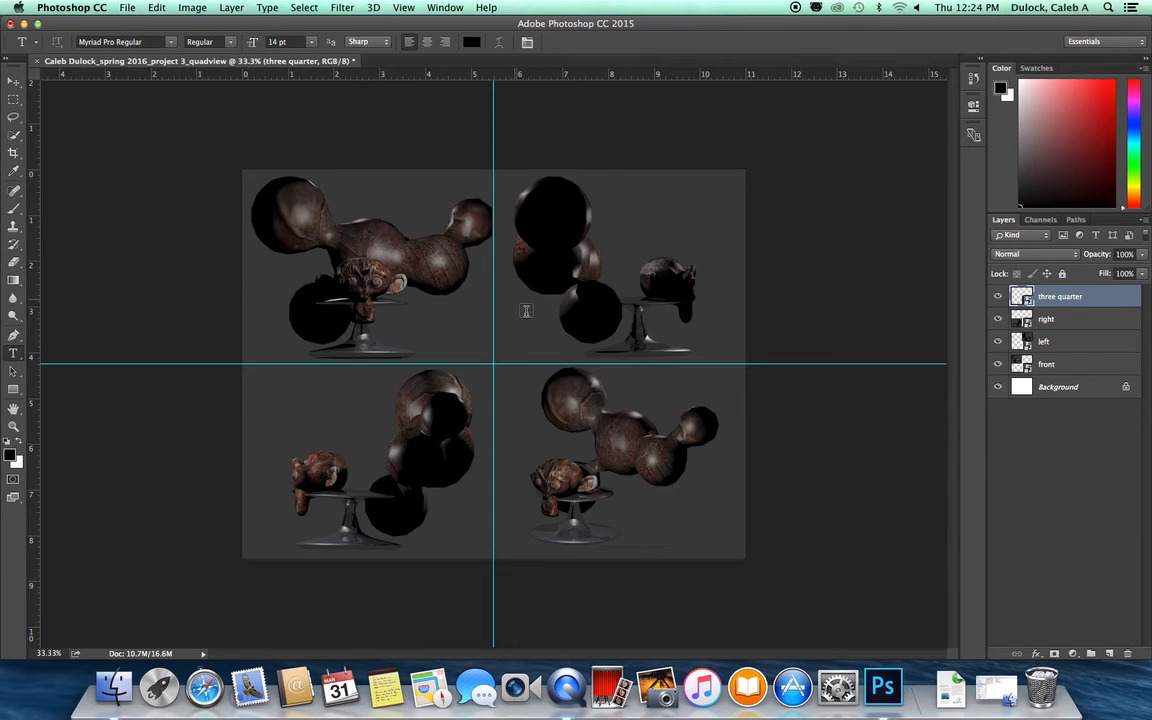
pyautogui.click(472, 42)
pyautogui.moveTo(447, 249); pyautogui.dragTo(338, 180)
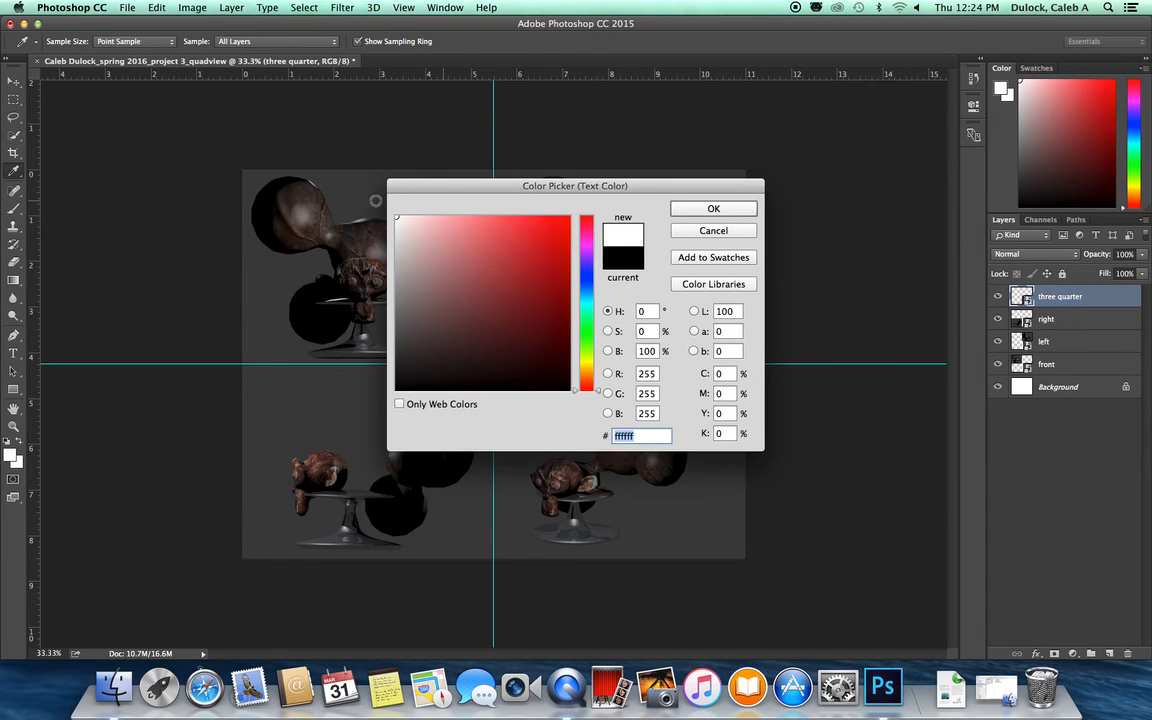
pyautogui.click(713, 209)
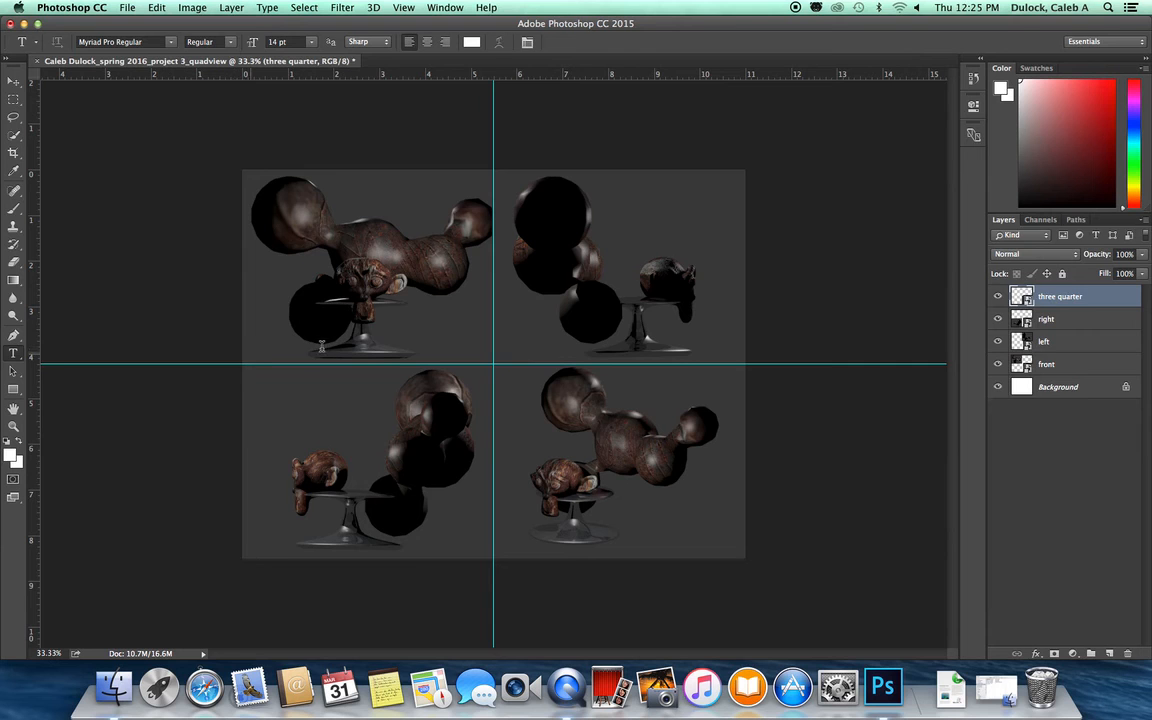
# Step: Add a "Front" text label at the lower-left corner of the top-left quadrant
pyautogui.click(250, 351)
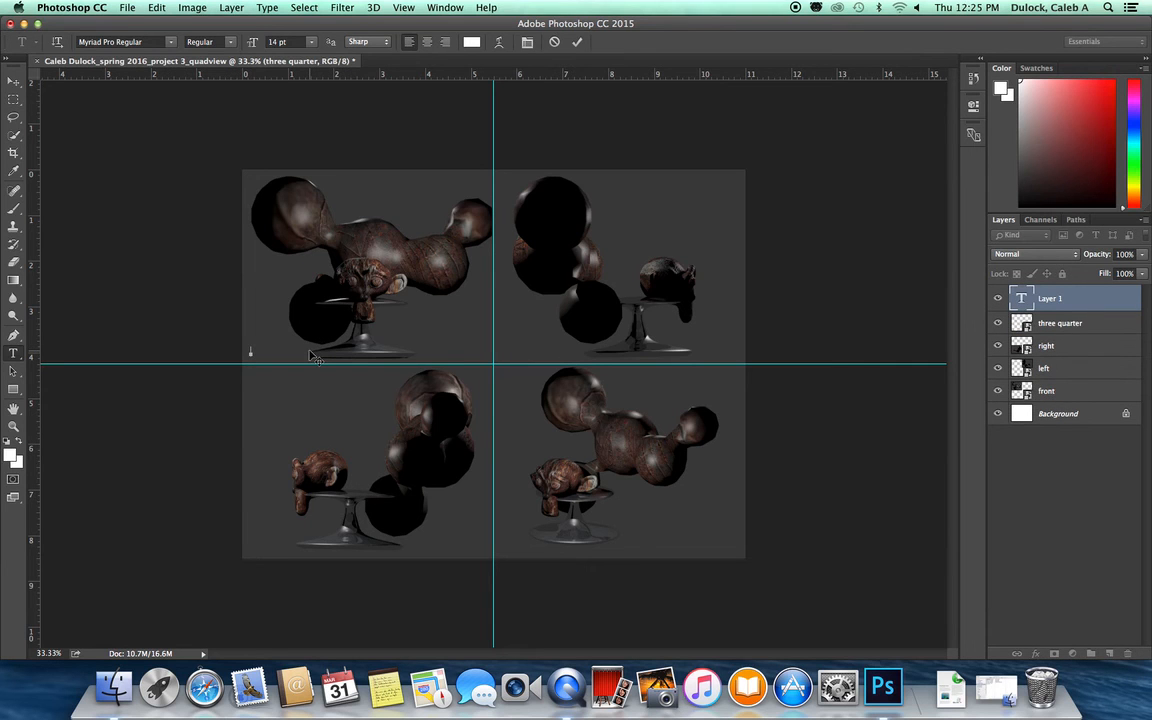
pyautogui.write('Front')
pyautogui.click(13, 81)
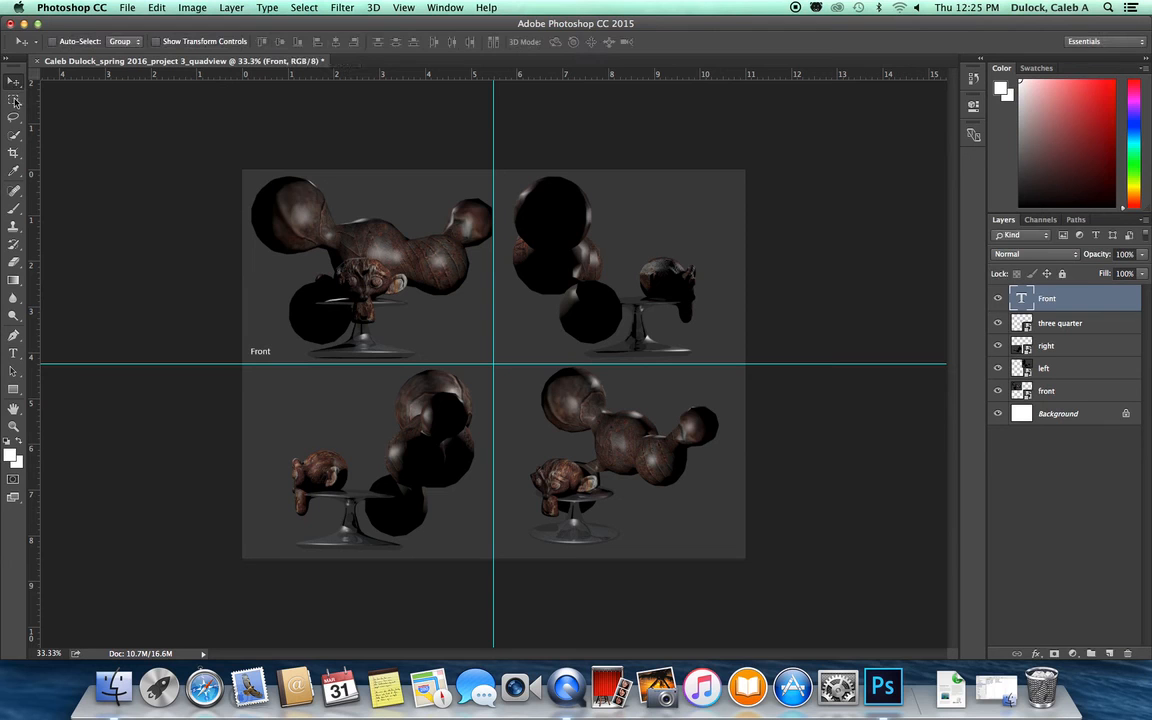
# Step: Add a "Left" text label at the lower-left corner of the top-right quadrant
pyautogui.click(13, 353)
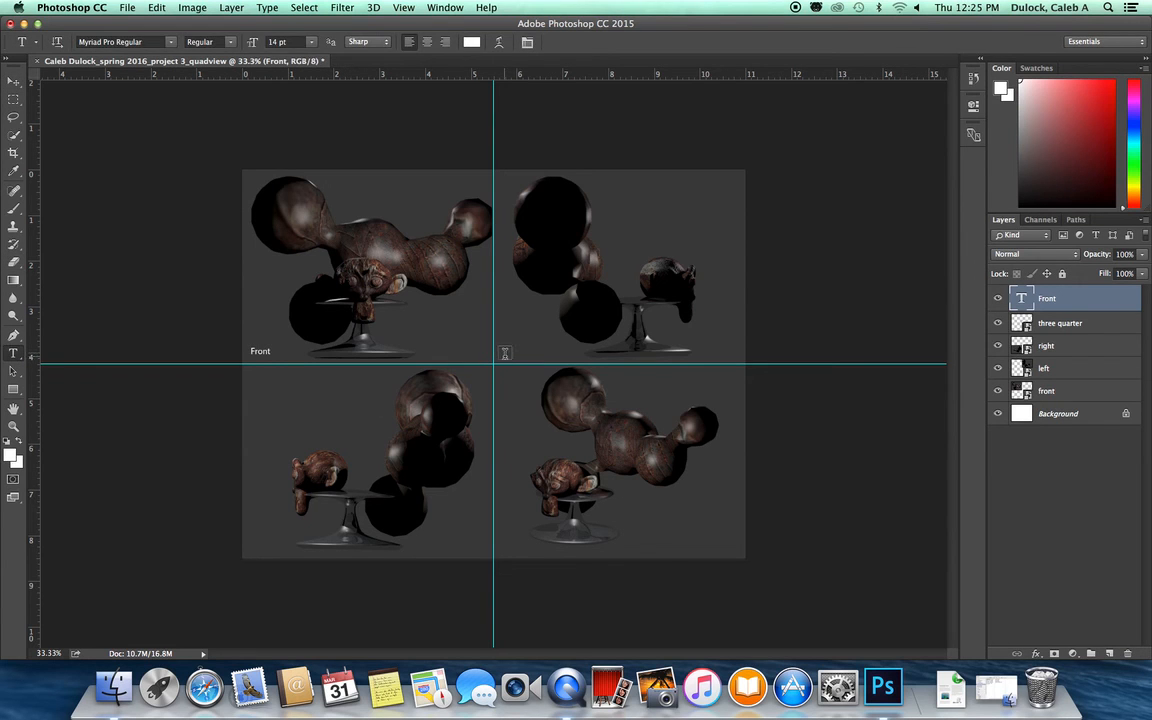
pyautogui.click(504, 354)
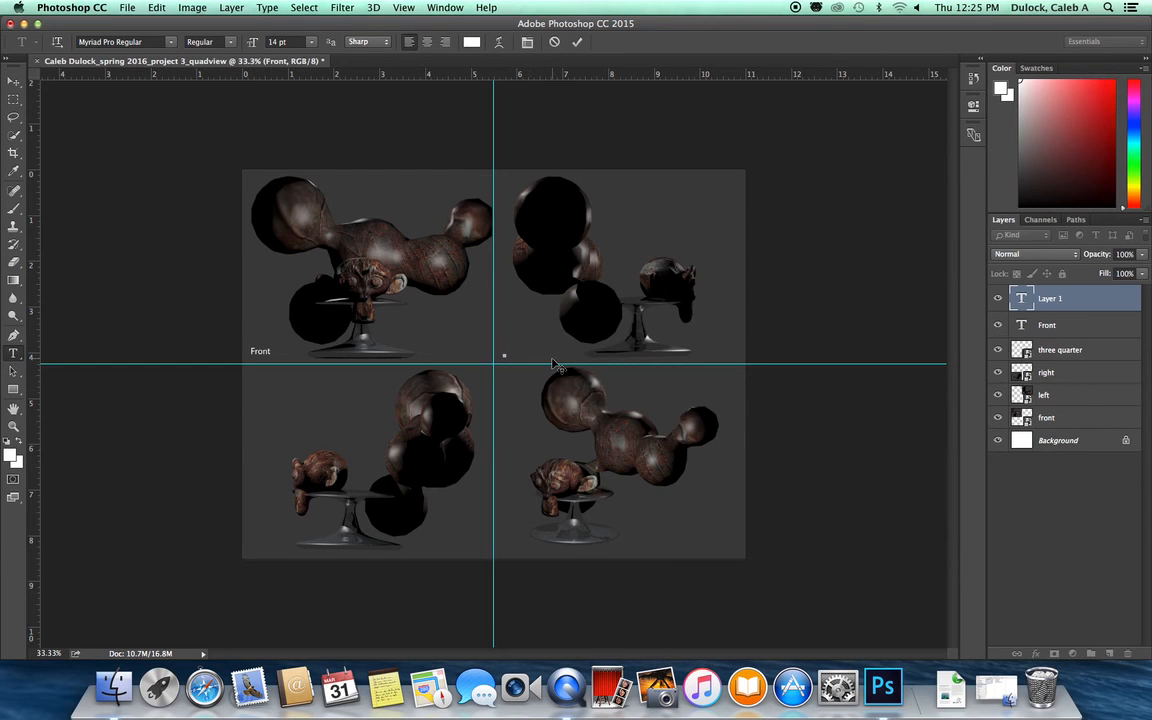
pyautogui.write('left')
pyautogui.click(12, 82)
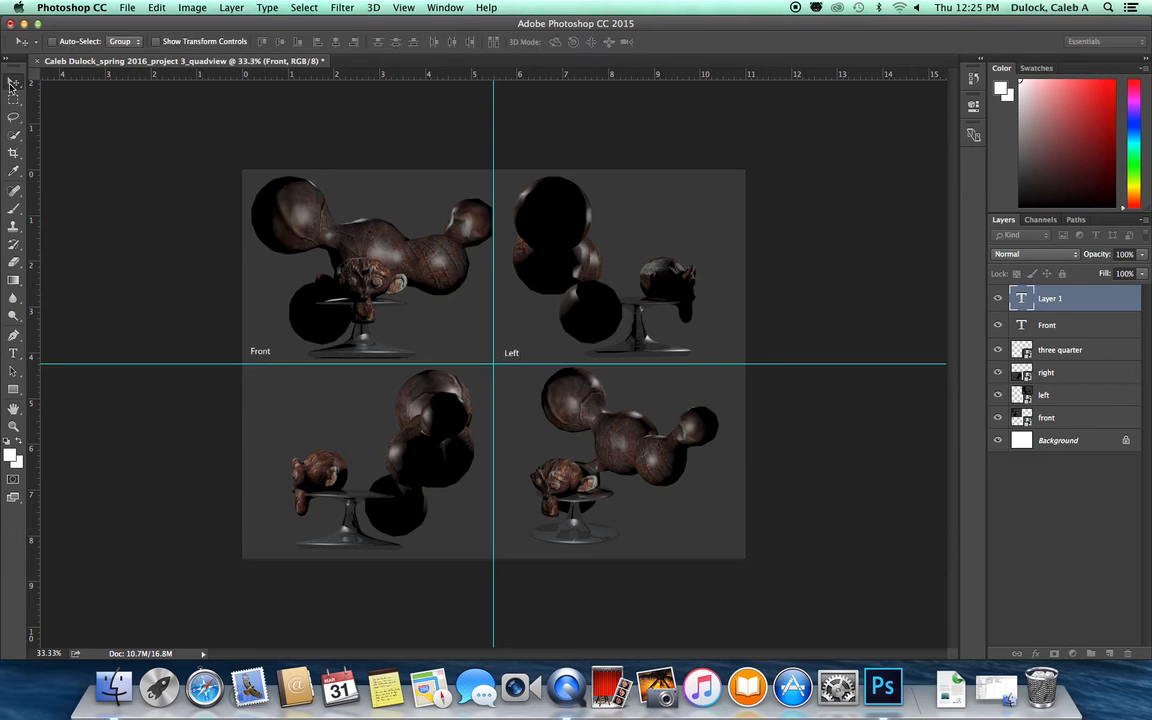
# Step: Add a "Right" text label at the lower-left corner of the bottom-left quadrant
pyautogui.click(13, 353)
pyautogui.click(253, 548)
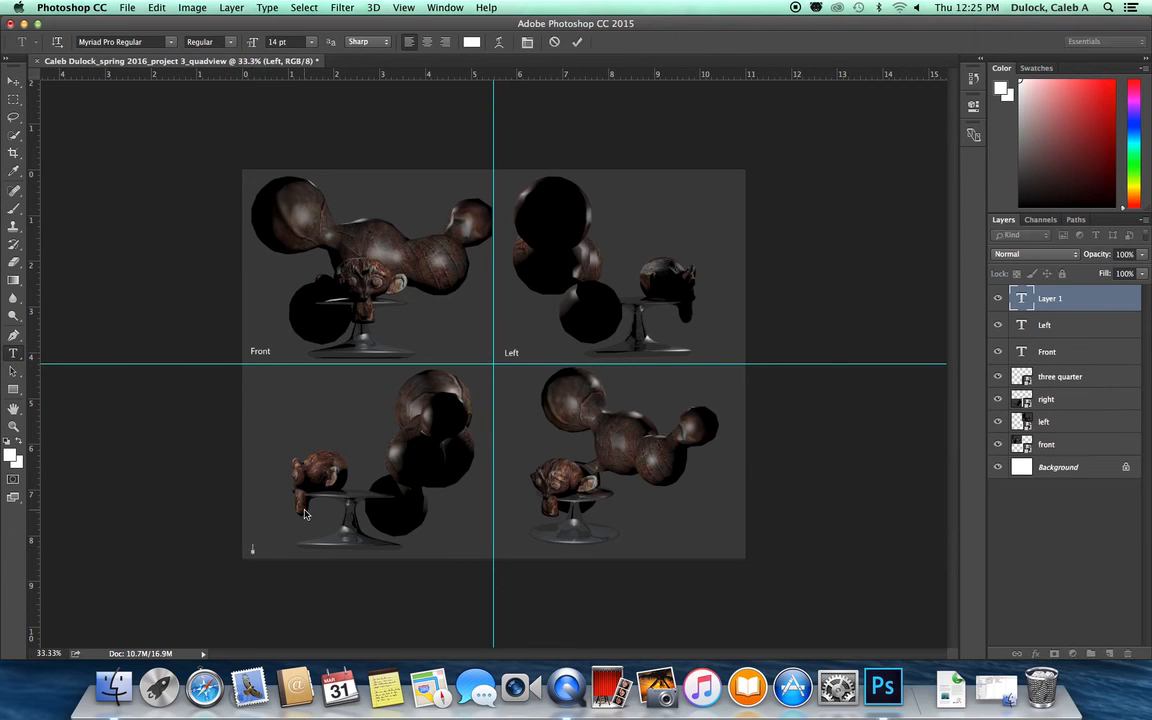
pyautogui.write('Right')
pyautogui.click(13, 81)
# Step: Add a "Three Quarter" text label at the lower-left corner of the bottom-right quadrant
pyautogui.click(13, 352)
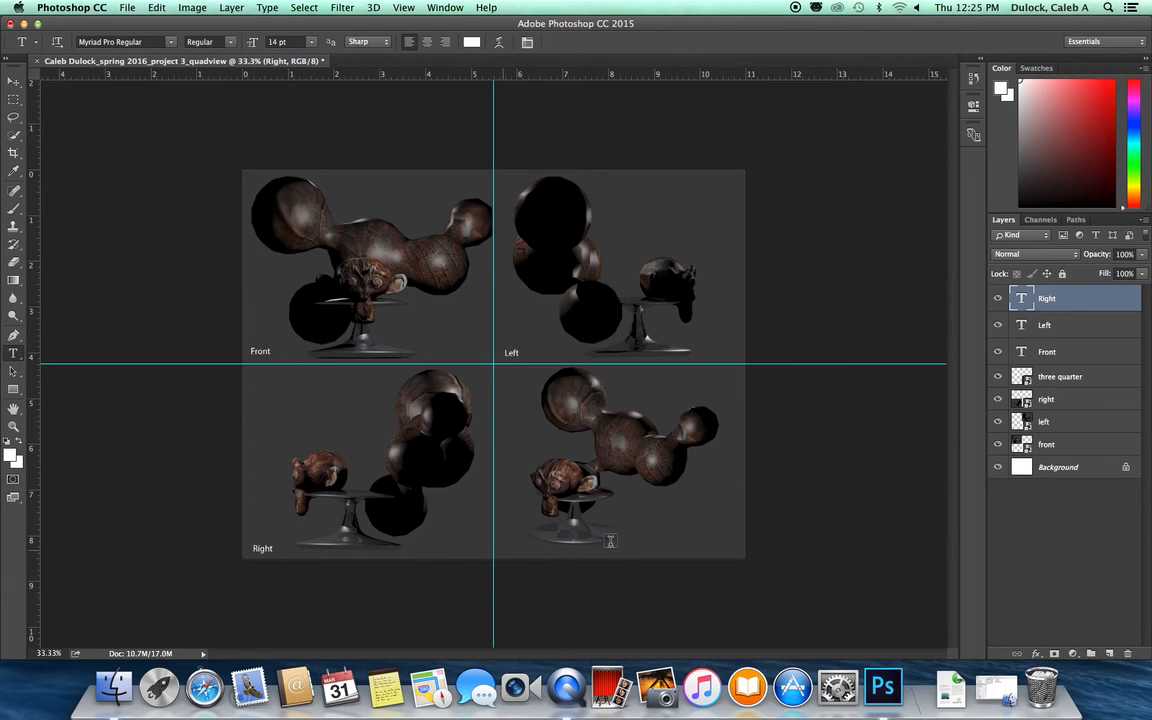
pyautogui.click(502, 549)
pyautogui.write('Three Q')
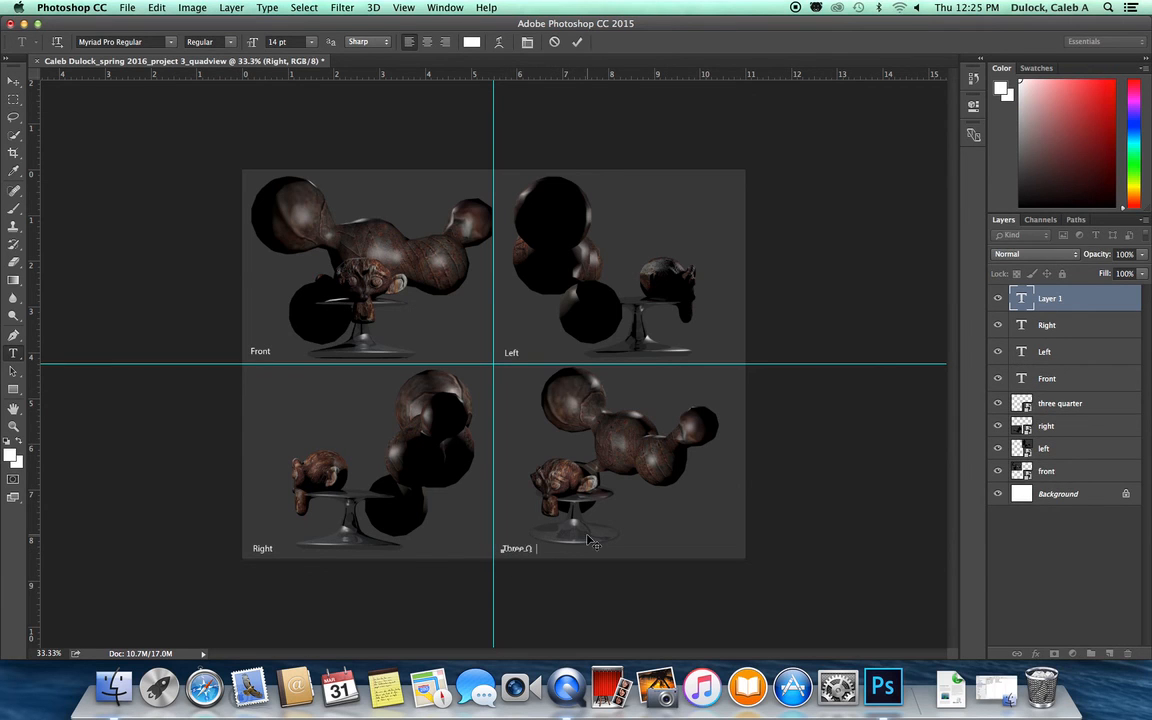
pyautogui.write('uarter')
pyautogui.click(14, 79)
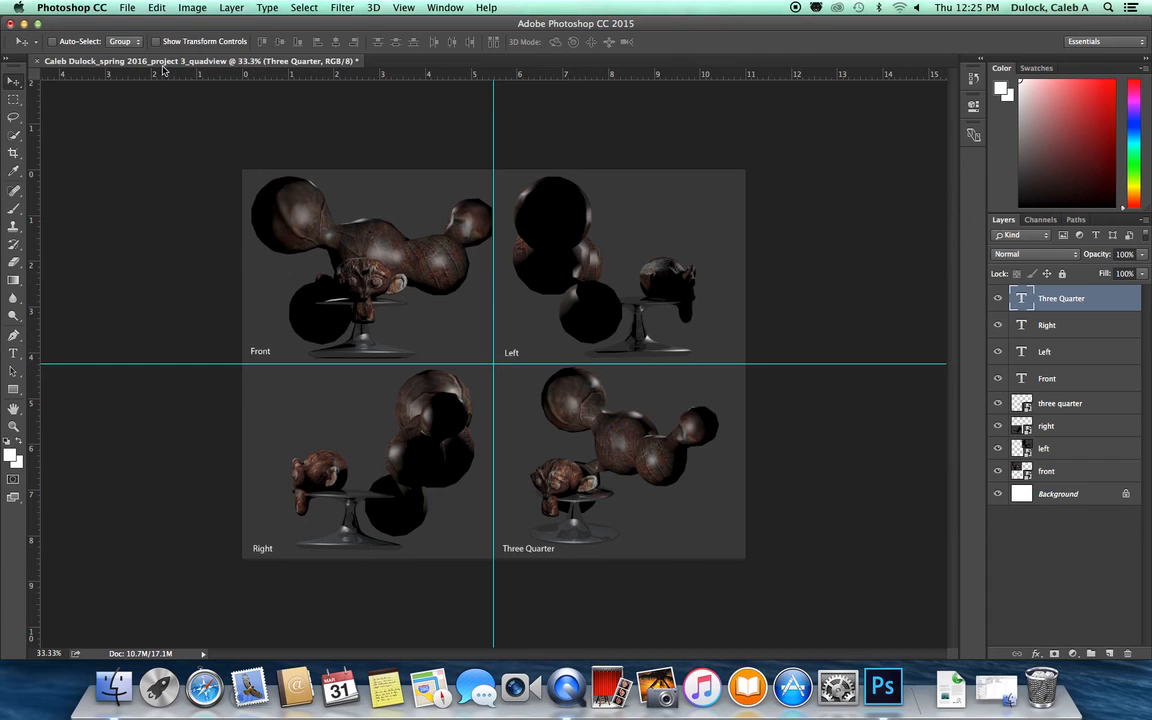
# Step: Save a JPEG copy of the layout into the Blender stills folder, raising the image quality slider
pyautogui.click(122, 7)
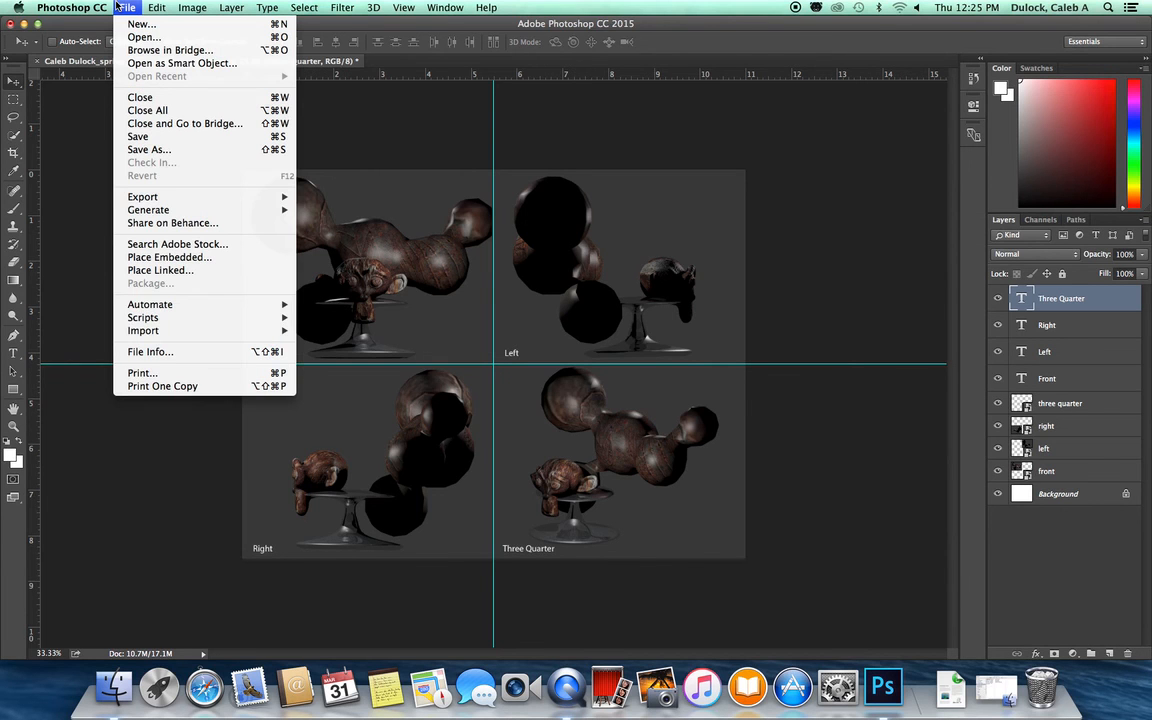
pyautogui.click(145, 149)
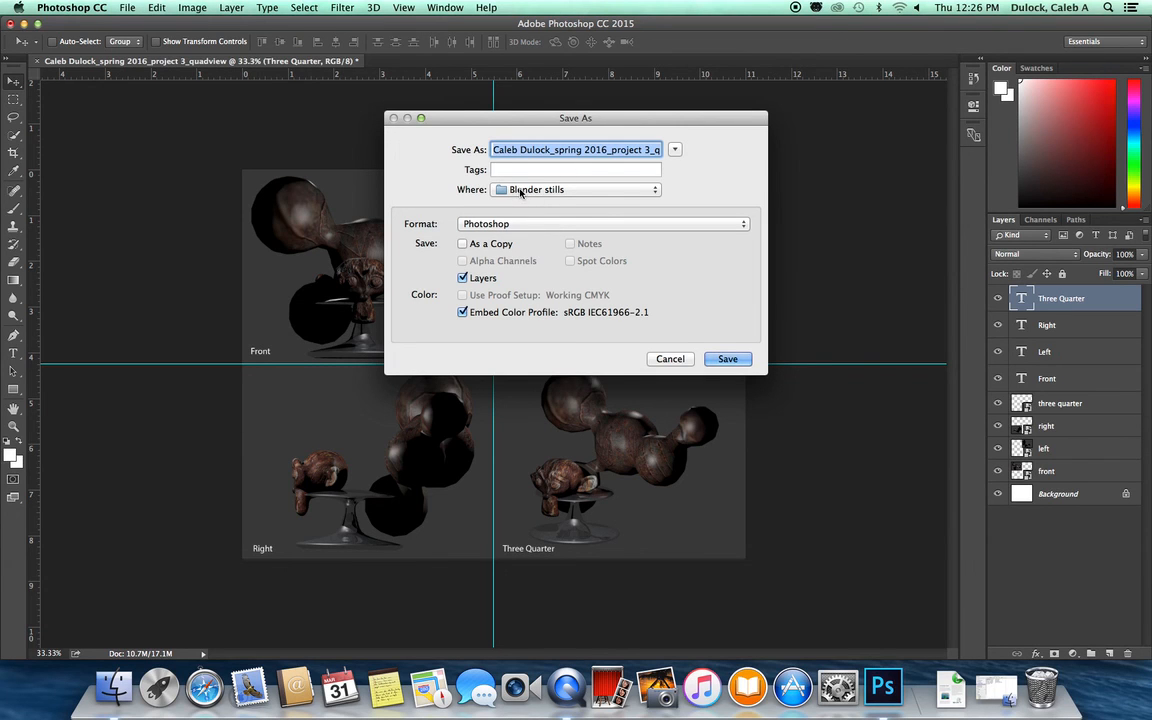
pyautogui.click(495, 224)
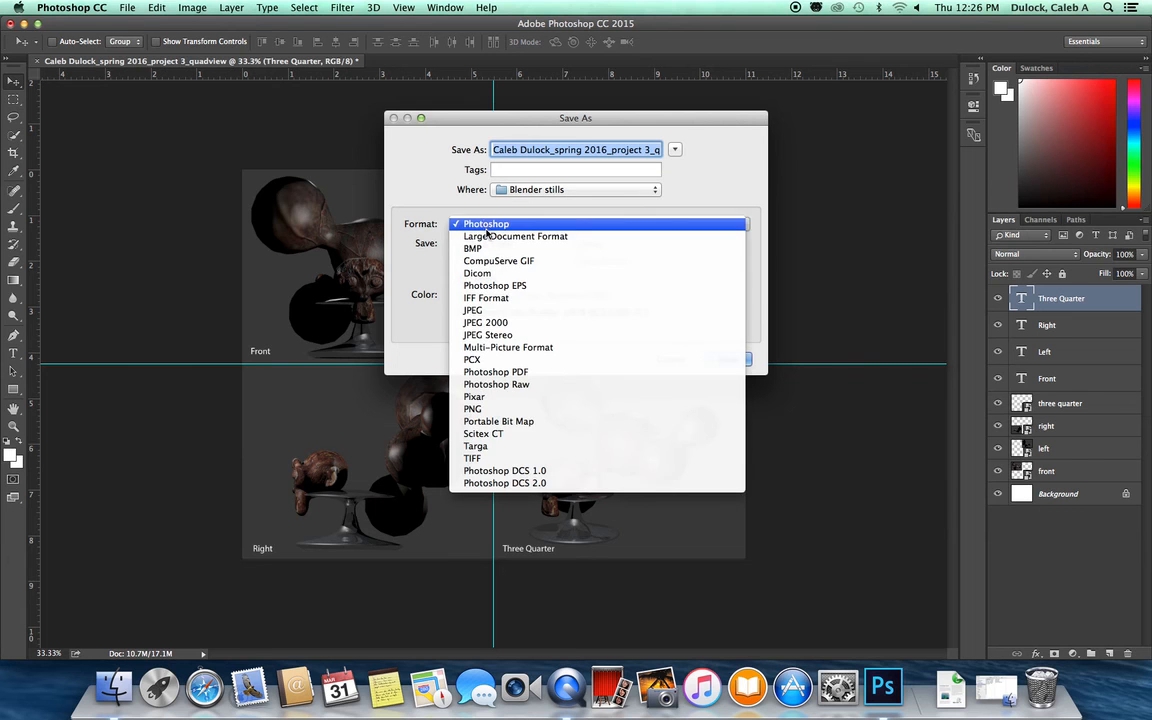
pyautogui.click(493, 311)
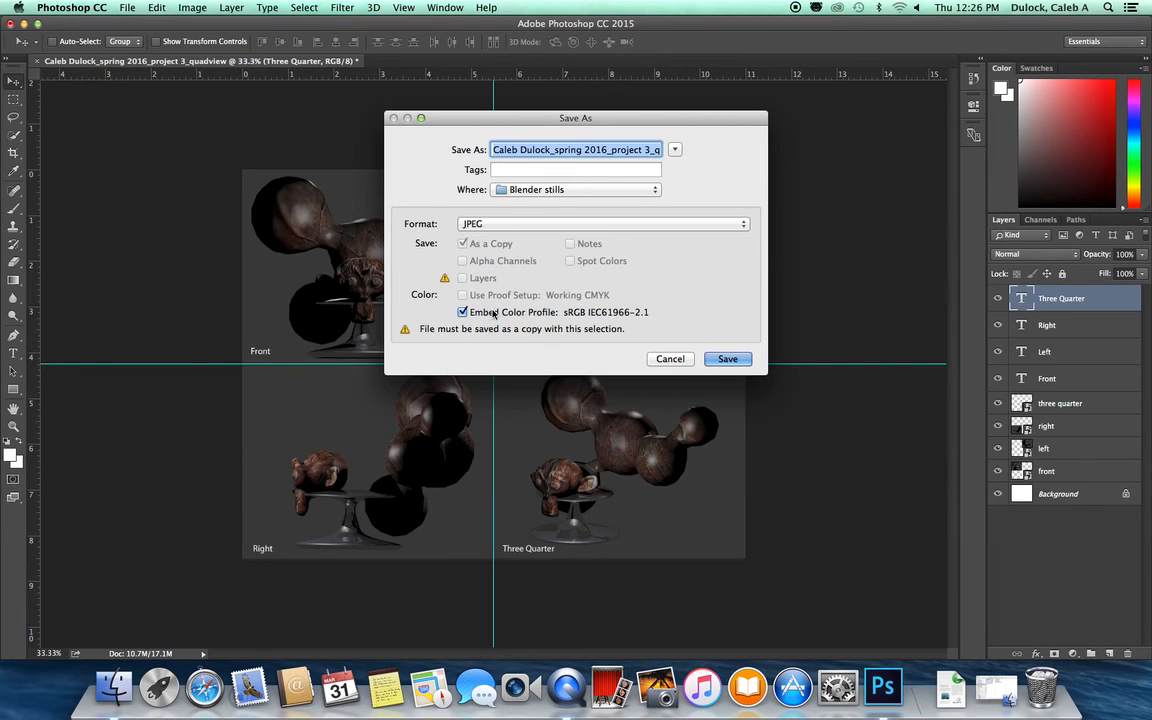
pyautogui.click(727, 359)
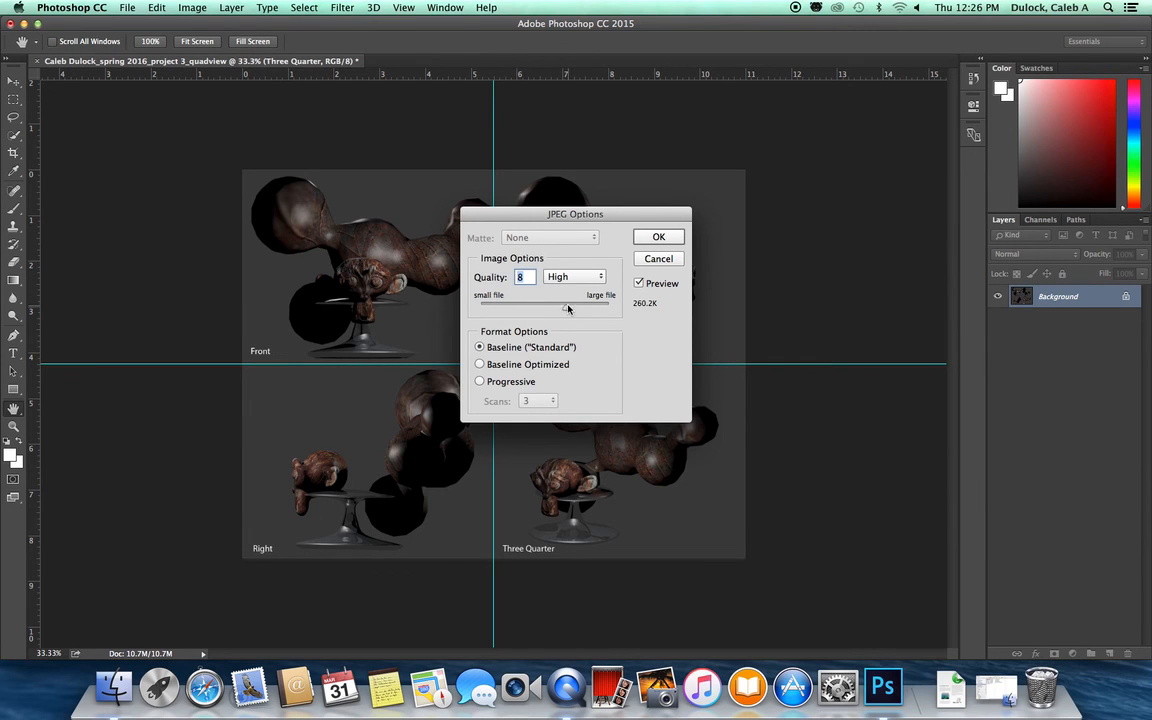
pyautogui.moveTo(568, 309); pyautogui.dragTo(619, 313)
pyautogui.click(659, 237)
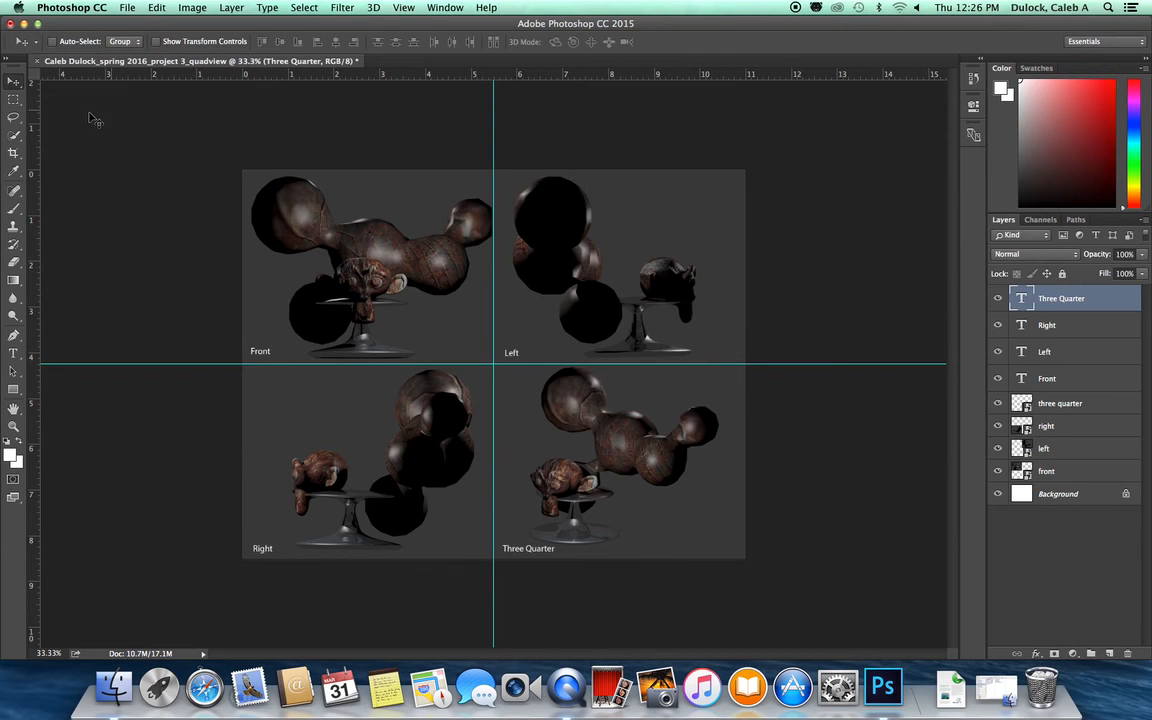
# Step: Minimize the Photoshop window and move the Blender stills folder on the Desktop
pyautogui.click(24, 24)
pyautogui.click(951, 188)
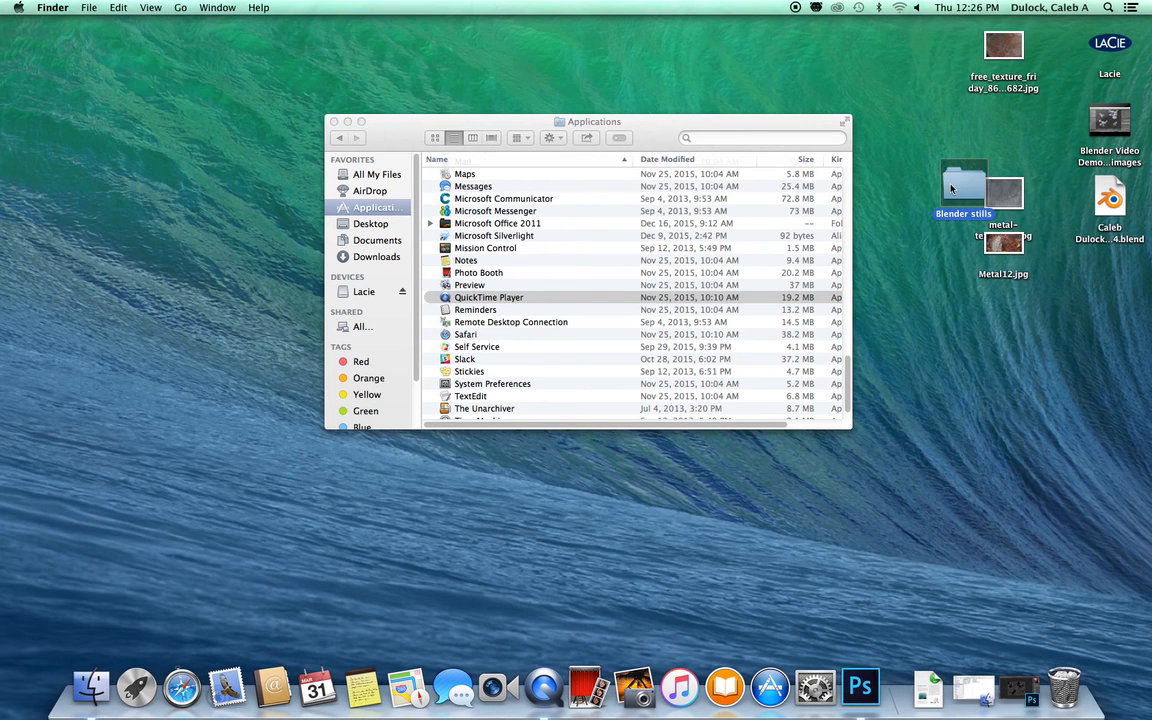
pyautogui.moveTo(961, 186); pyautogui.dragTo(937, 137)
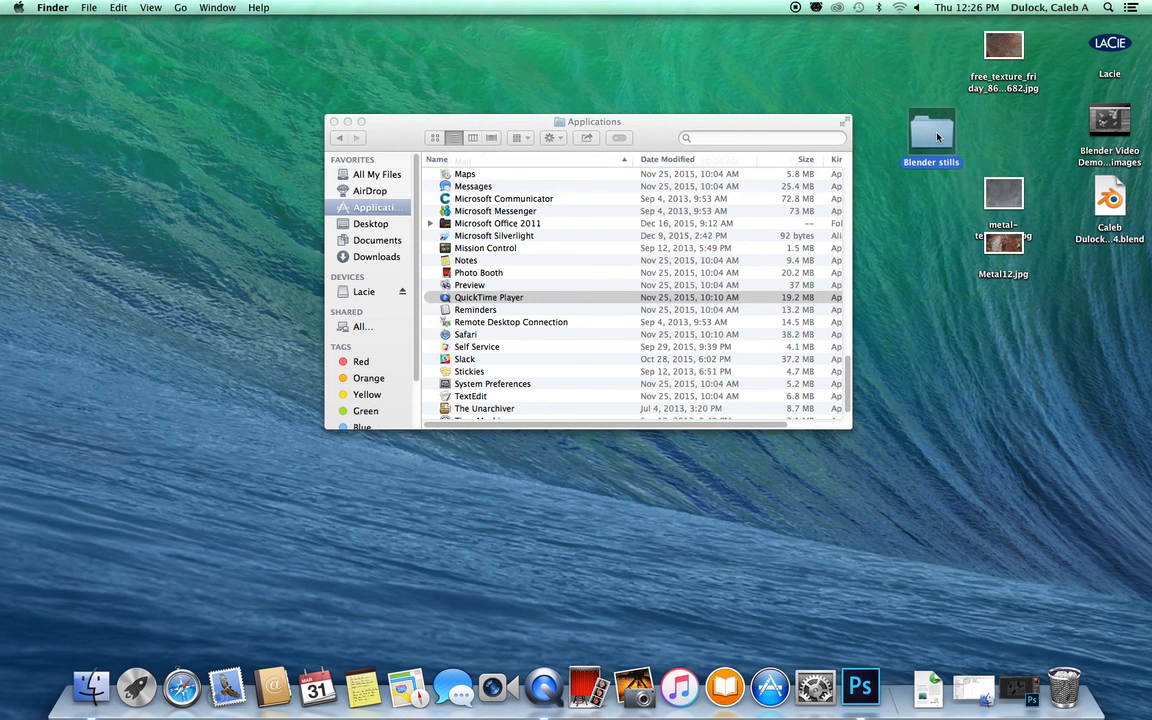
# Step: Open the Blender stills folder and preview the exported quad-view JPEG
pyautogui.doubleClick(937, 137)
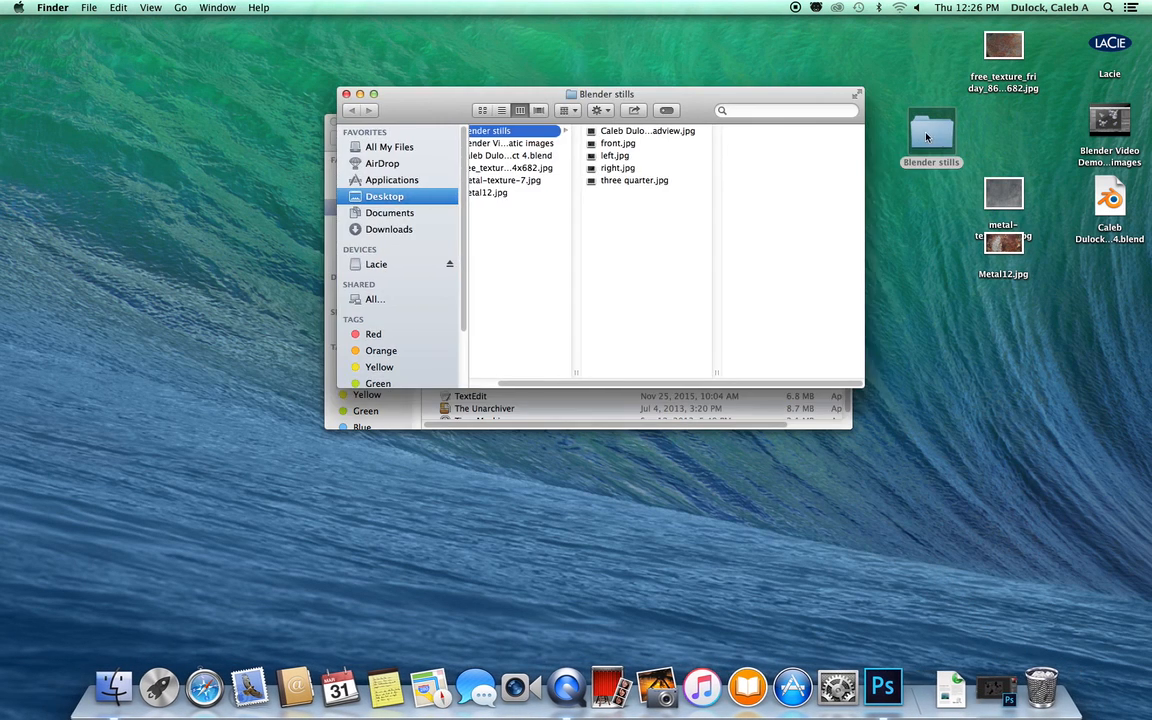
pyautogui.click(644, 132)
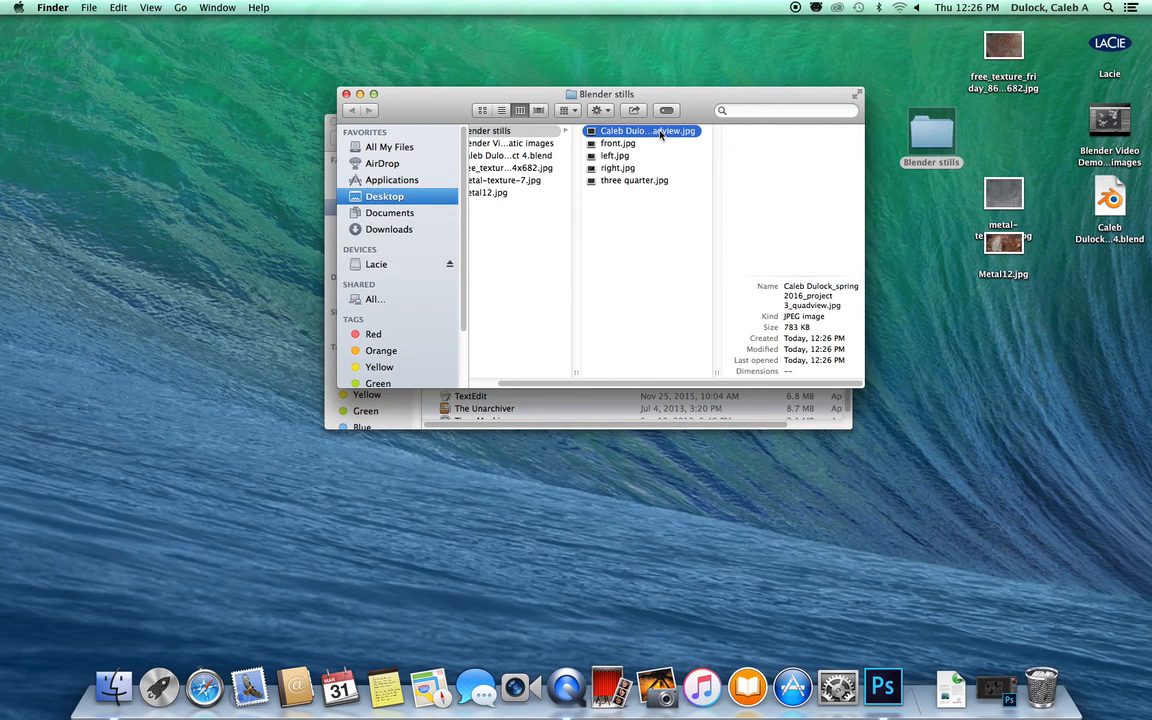
pyautogui.press('space')
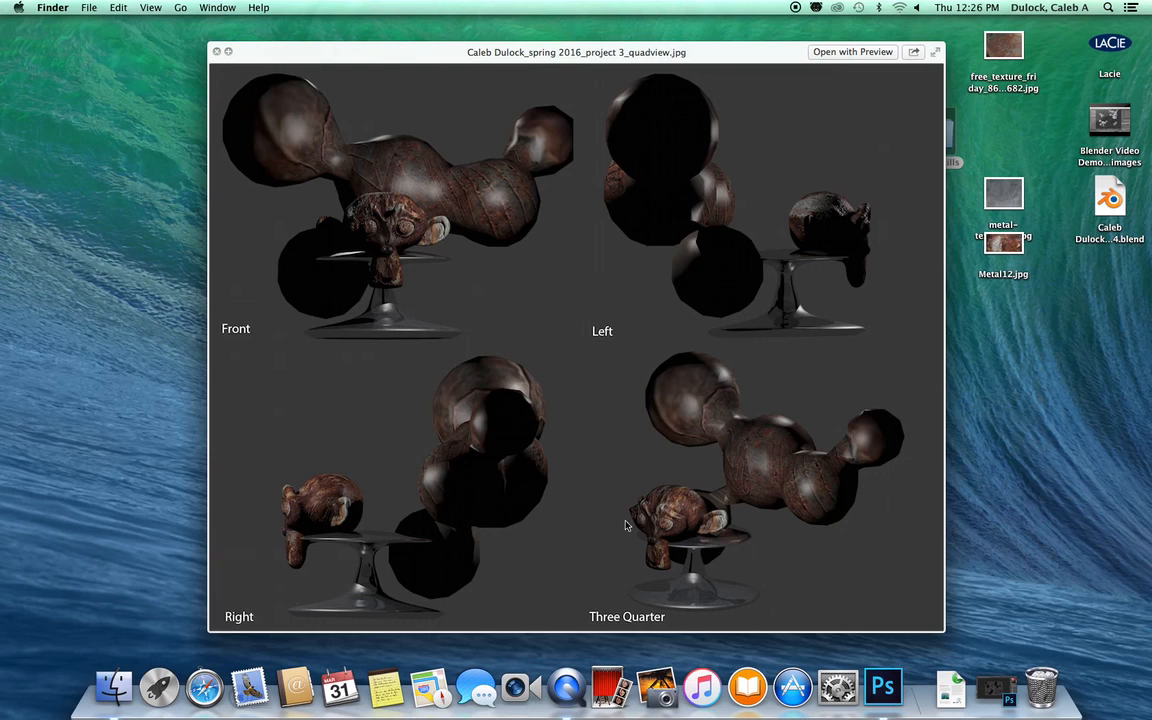
# Step: Switch back to the quad-view document in Photoshop and close the preview
pyautogui.click(1010, 684)
pyautogui.click(434, 206)
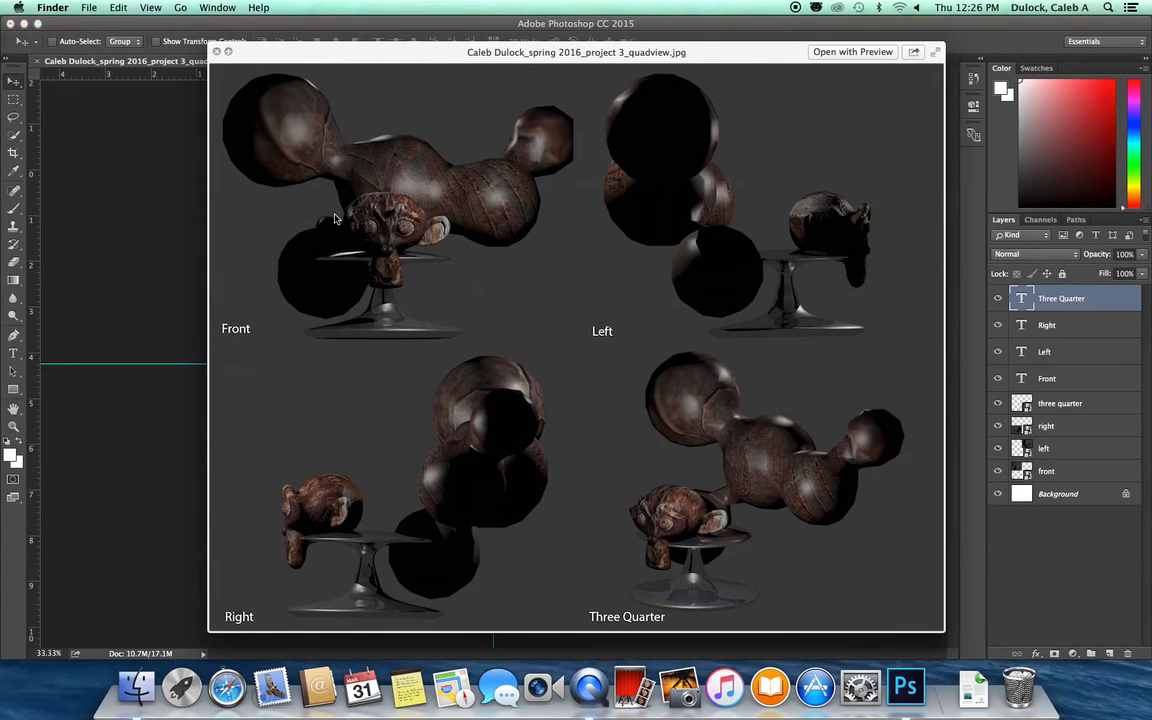
pyautogui.press('space')
# Step: Select the front image layer, then start Free Transform on it and commit it without changes
pyautogui.click(297, 404)
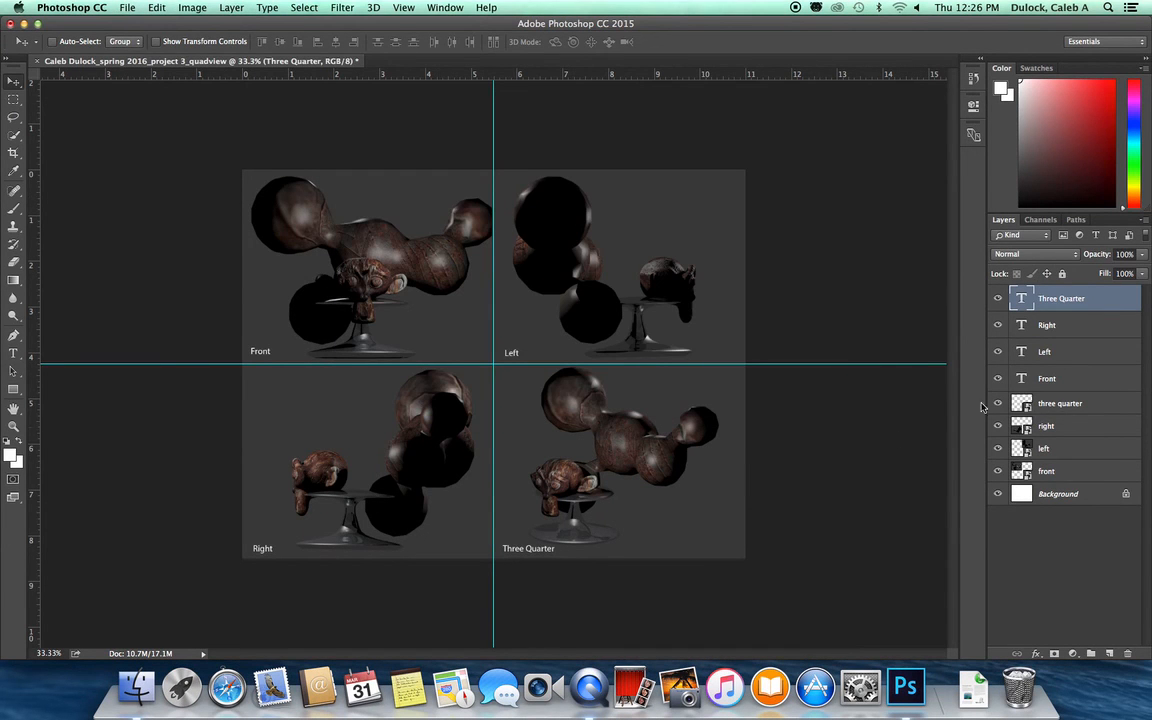
pyautogui.click(1026, 404)
pyautogui.click(1027, 426)
pyautogui.click(1026, 448)
pyautogui.click(1025, 471)
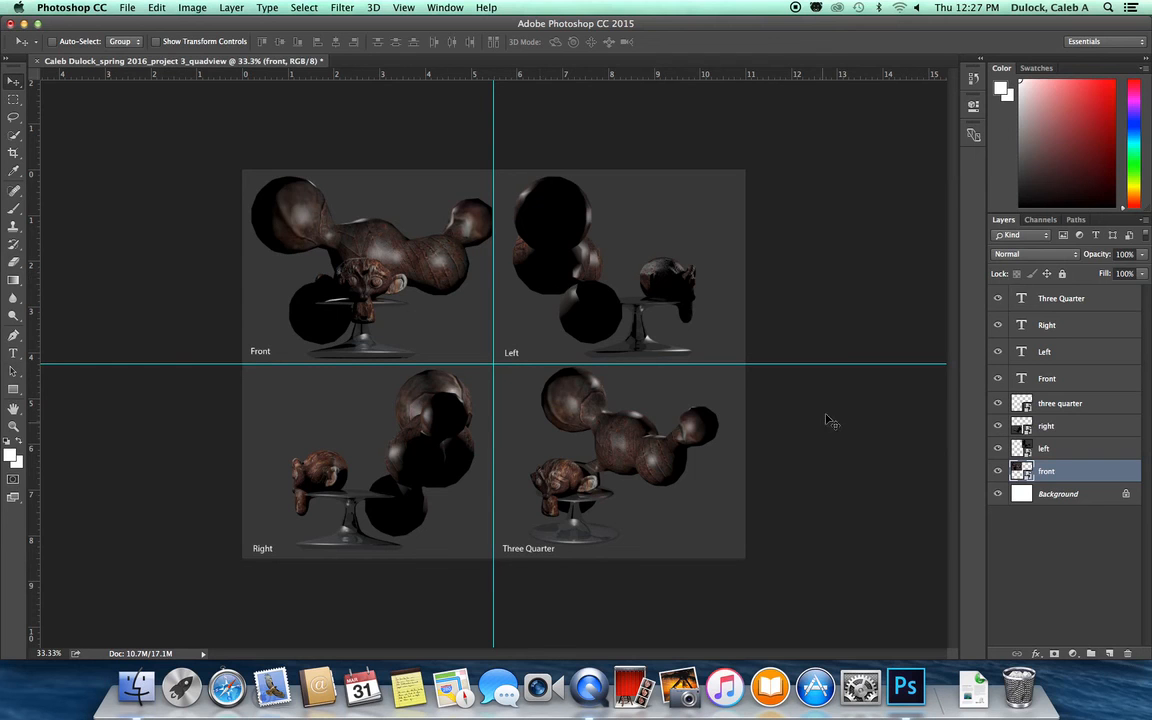
pyautogui.click(1016, 450)
pyautogui.click(1038, 473)
pyautogui.press('super+t')
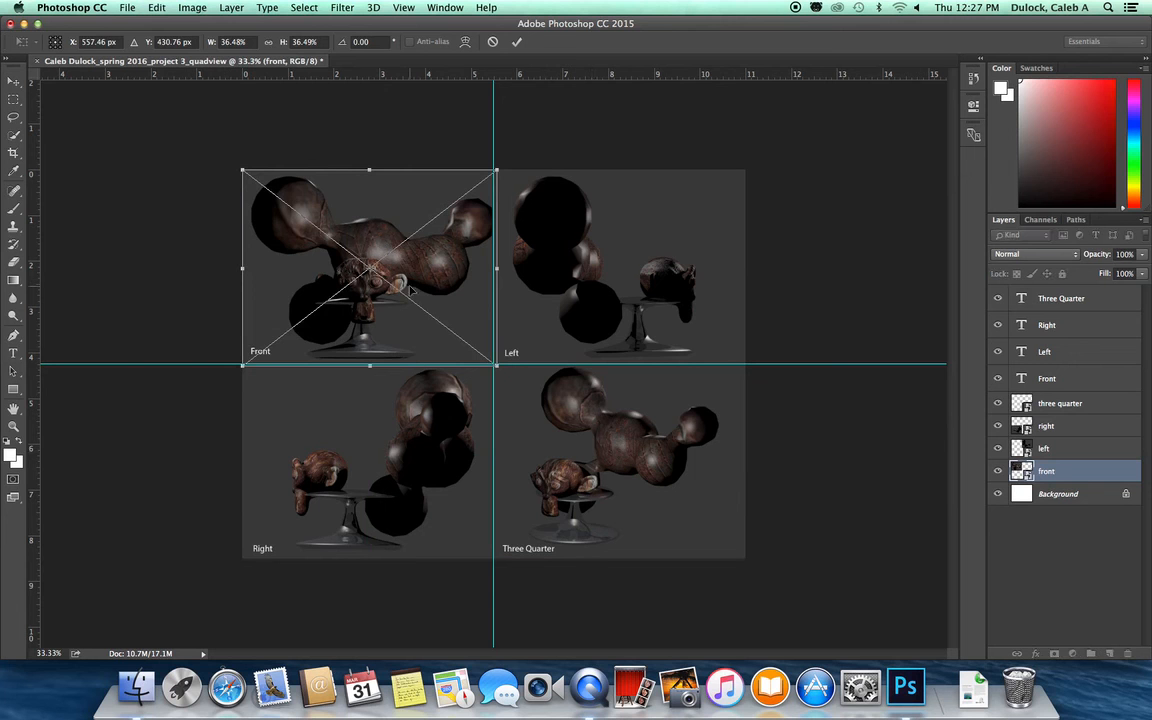
pyautogui.press('Return')
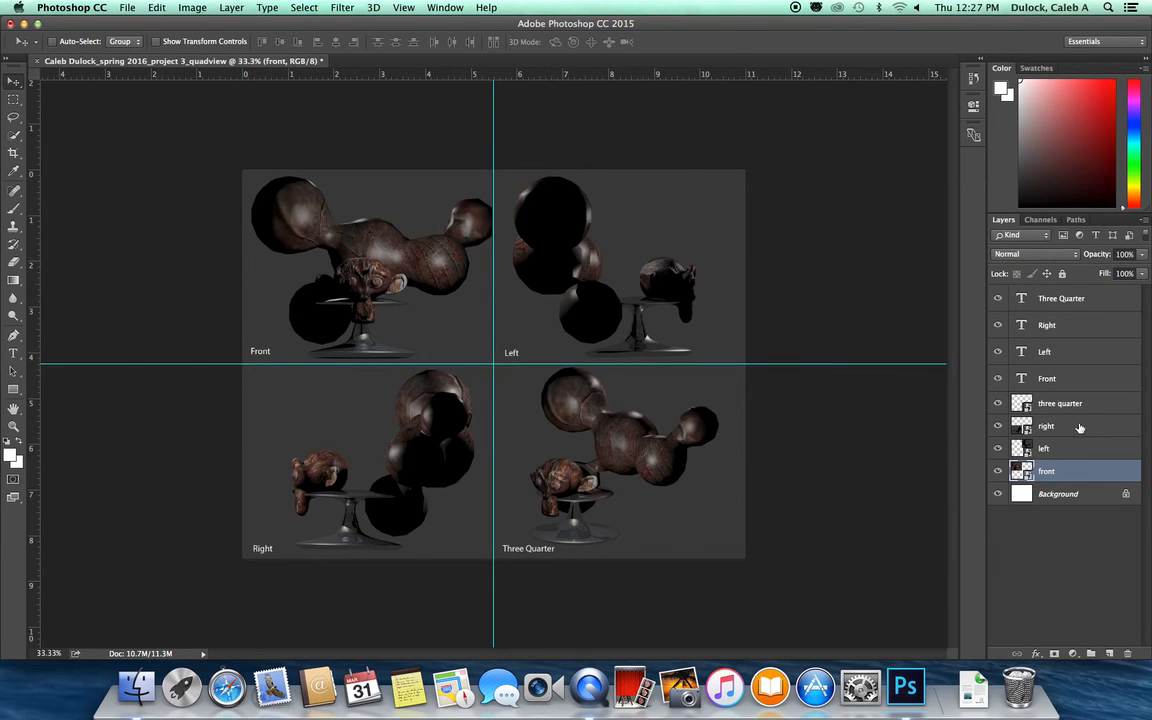
# Step: Minimize Photoshop and return to the Blender stills folder window in Finder
pyautogui.click(24, 25)
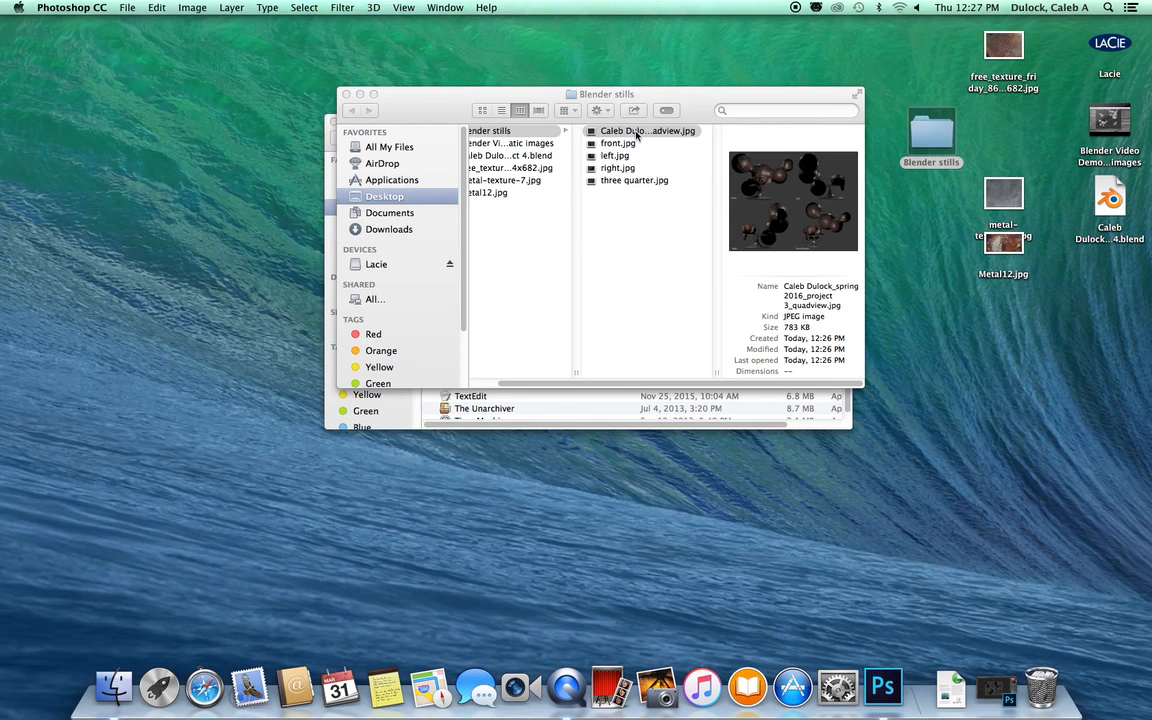
pyautogui.click(649, 256)
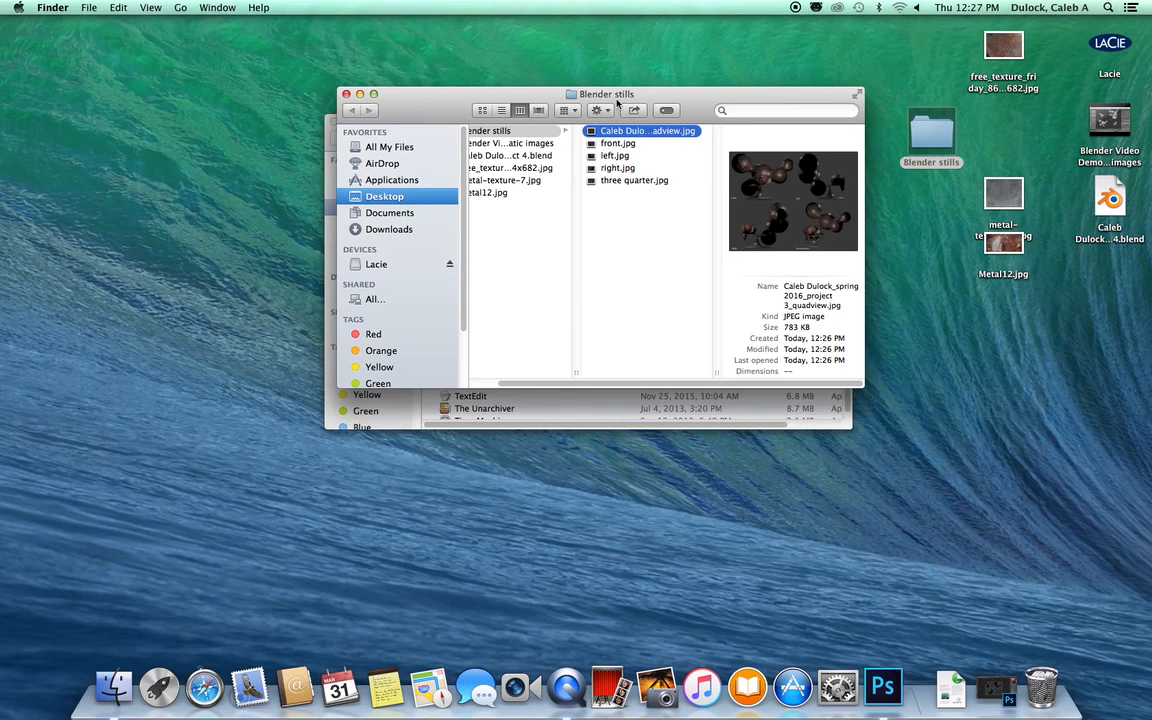